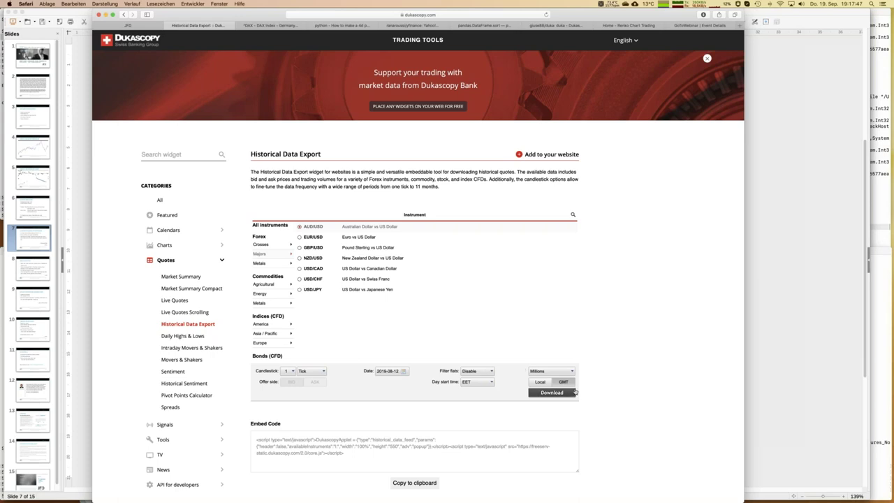
# Step: Request the AUD/USD tick data for 2019-08-12 in the Historical Data Export widget
pyautogui.click(552, 392)
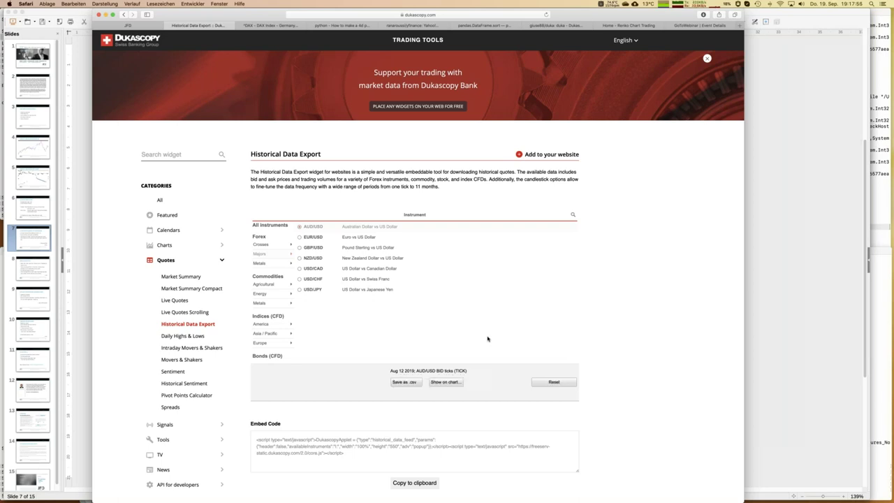
# Step: Review the duka GitHub page, covering its description, key features, installation command, usage options and examples
pyautogui.click(562, 25)
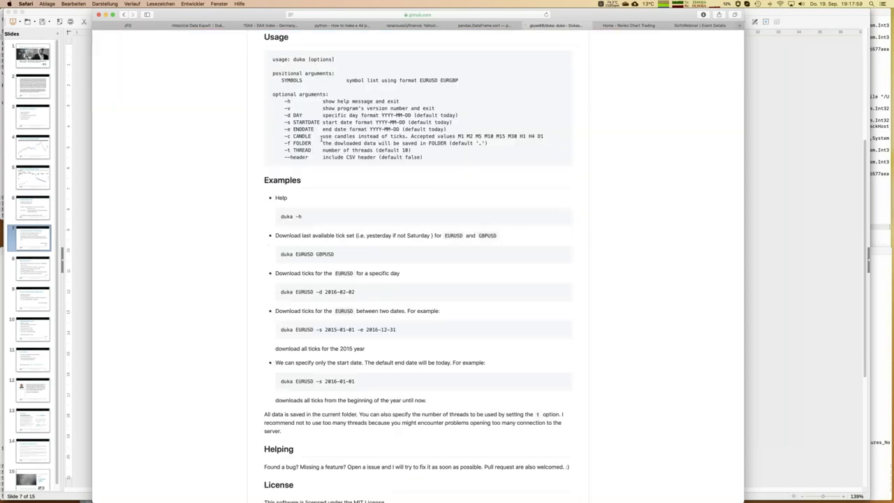
pyautogui.scroll(10, 321, 138)
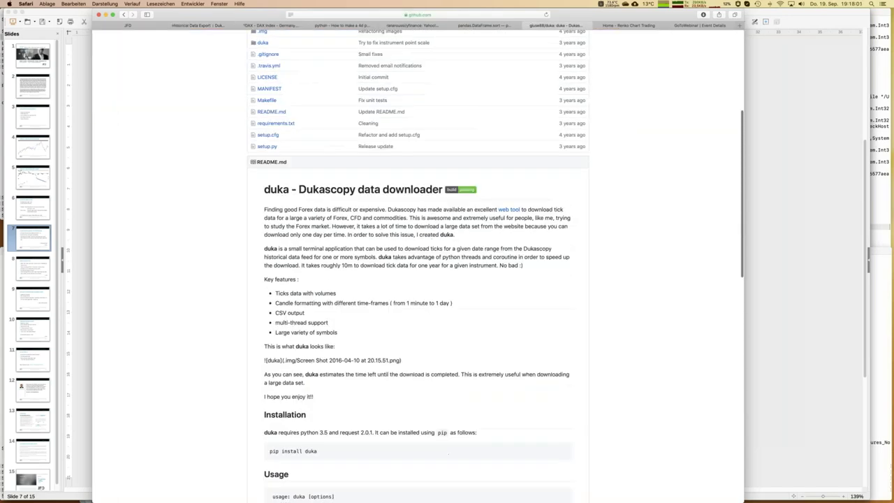
pyautogui.scroll(3, 346, 139)
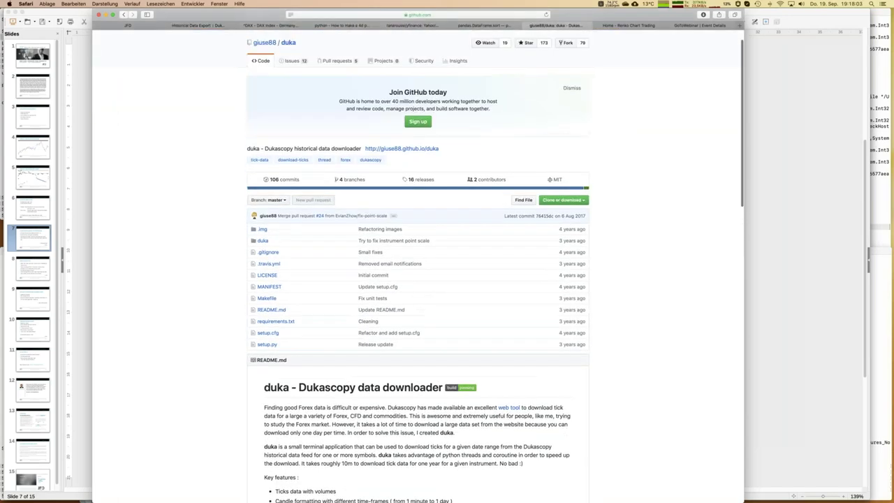
pyautogui.scroll(1, 346, 139)
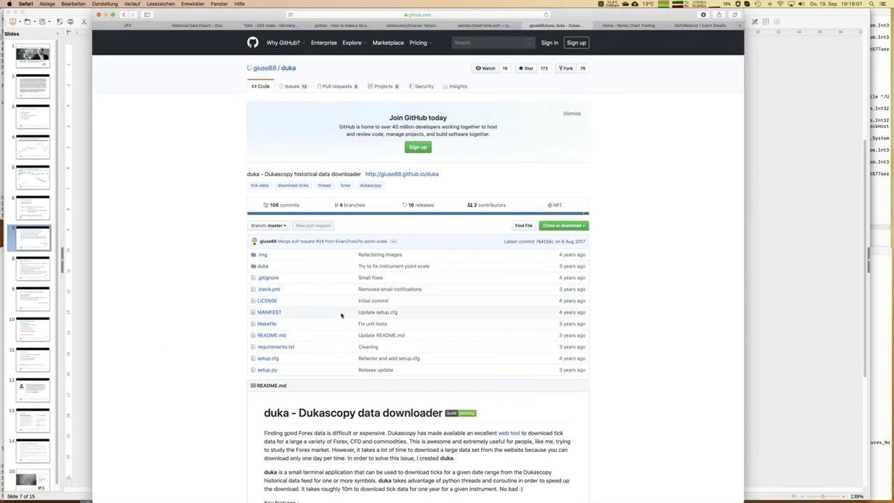
pyautogui.scroll(-5, 341, 316)
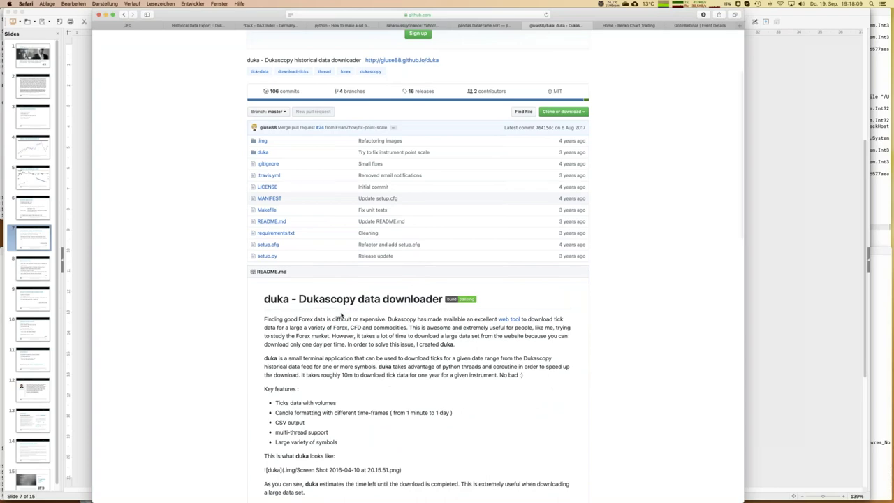
pyautogui.scroll(-1, 341, 315)
pyautogui.scroll(-12, 342, 316)
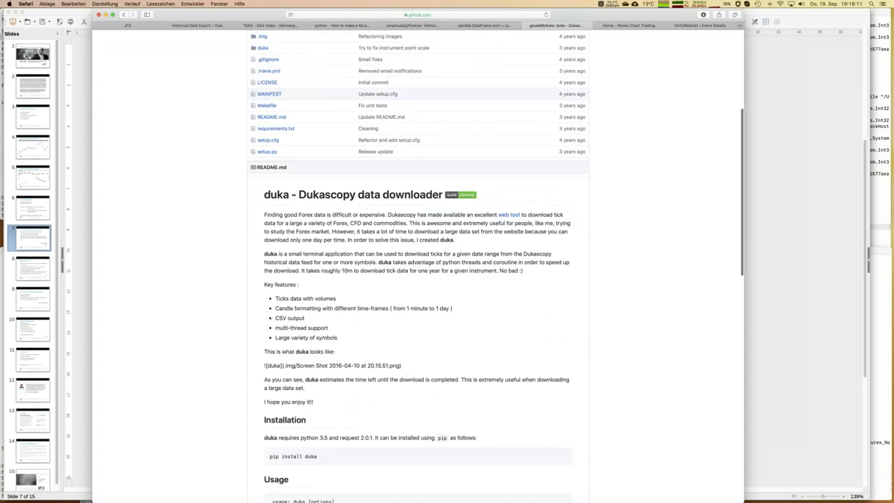
pyautogui.scroll(-9, 342, 316)
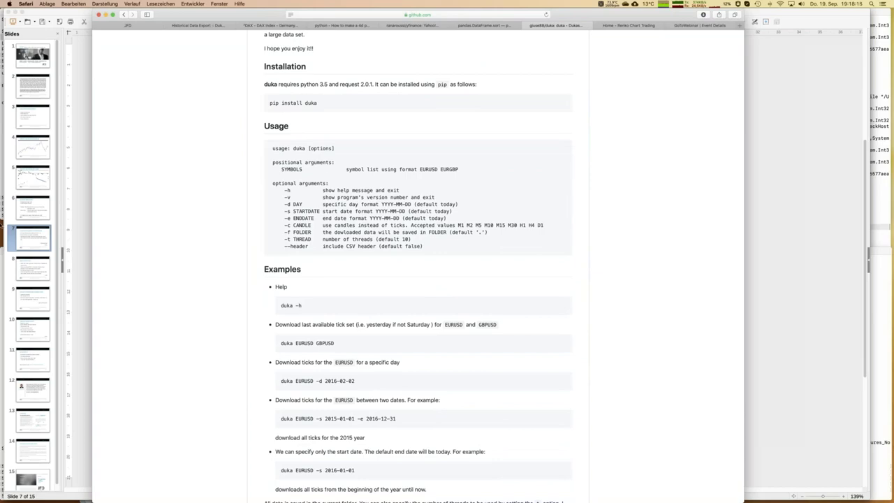
# Step: Switch to Terminal and fill the Downloads session with empty prompt lines until the earlier output is out of view
pyautogui.click(13, 180)
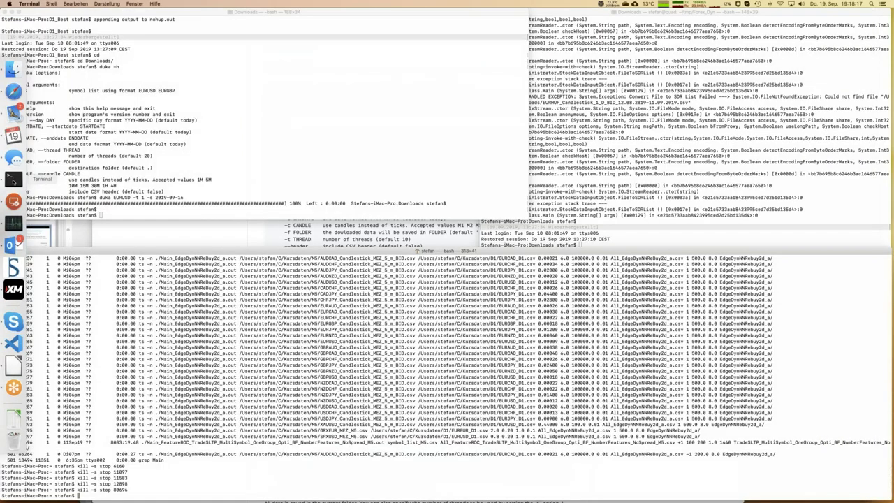
pyautogui.press('Return')
pyautogui.press('Return')
pyautogui.press('Return')
pyautogui.press('Return')
pyautogui.press('Return')
pyautogui.press('Return')
pyautogui.press('Return')
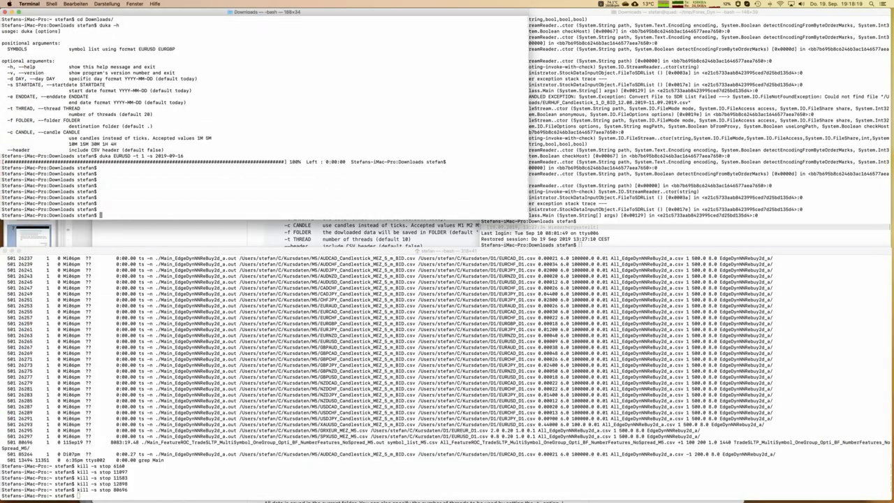
pyautogui.press('Return')
pyautogui.press('Return')
pyautogui.press('Return')
pyautogui.press('Return')
pyautogui.press('Return')
pyautogui.press('Return')
pyautogui.press('Return')
pyautogui.press('Return')
pyautogui.press('Return')
pyautogui.press('Return')
pyautogui.press('Return')
pyautogui.press('Return')
pyautogui.press('Return')
pyautogui.press('Return')
pyautogui.press('Return')
pyautogui.press('Return')
pyautogui.press('Return')
pyautogui.press('Return')
pyautogui.press('Return')
pyautogui.press('Return')
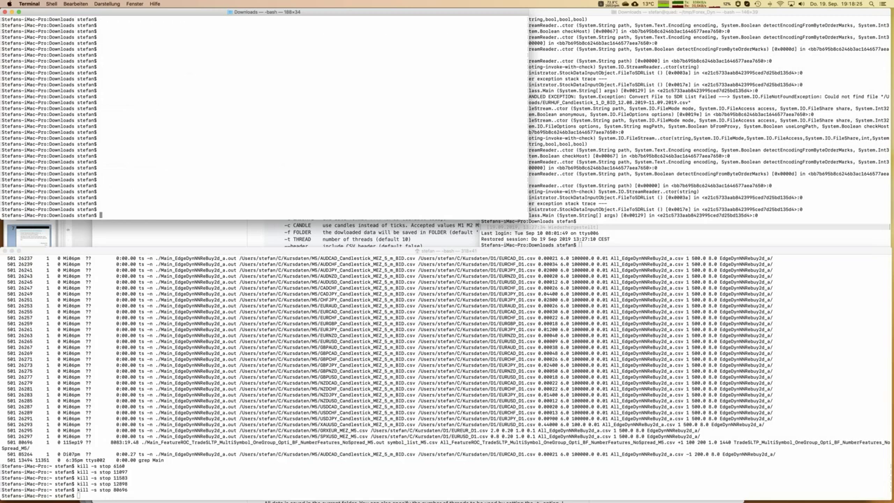
# Step: Run duka EURUSD -t 1 -s 2019-09-16 in the Downloads folder
pyautogui.press('Up')
pyautogui.press('Return')
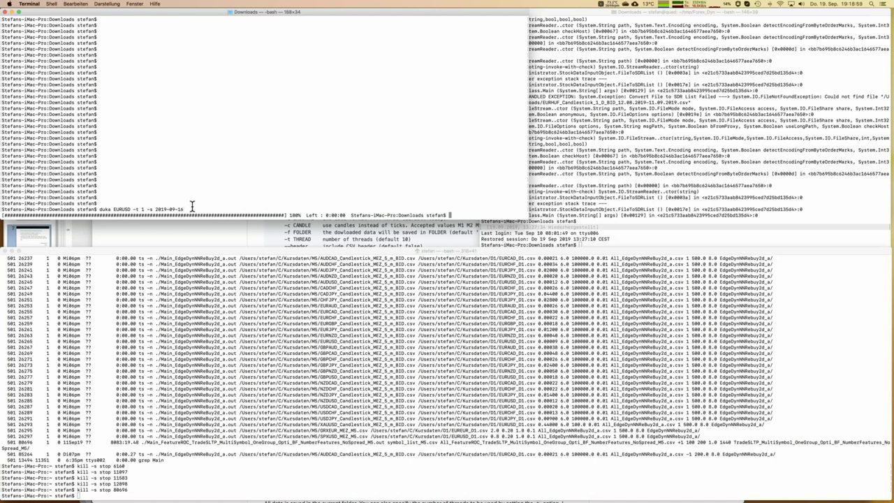
pyautogui.press('Return')
pyautogui.press('Return')
pyautogui.press('Return')
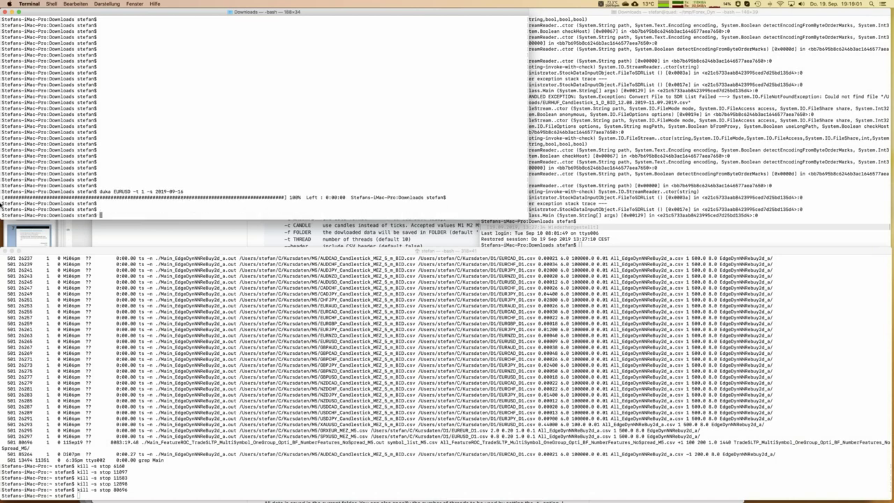
# Step: Switch to LibreOffice and bring up the spreadsheet EURUSD_Ticks_16.09.2019-16.09.2019.ods
pyautogui.moveTo(3, 202)
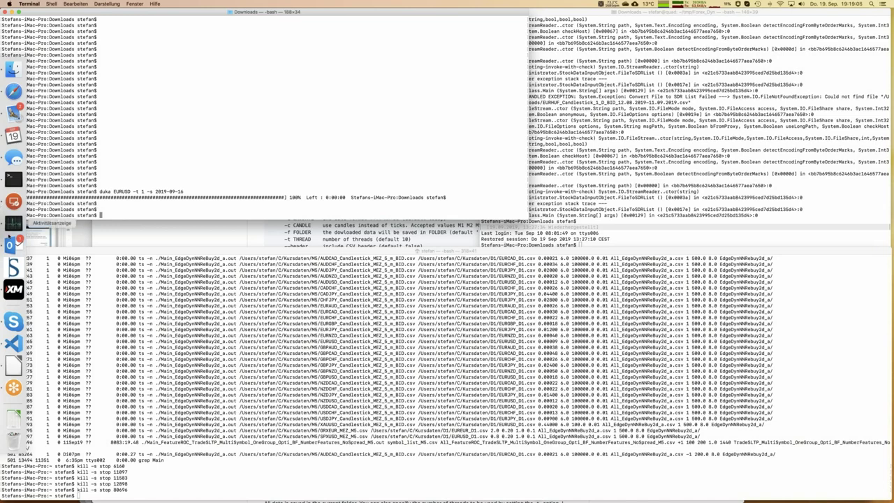
pyautogui.moveTo(2, 271)
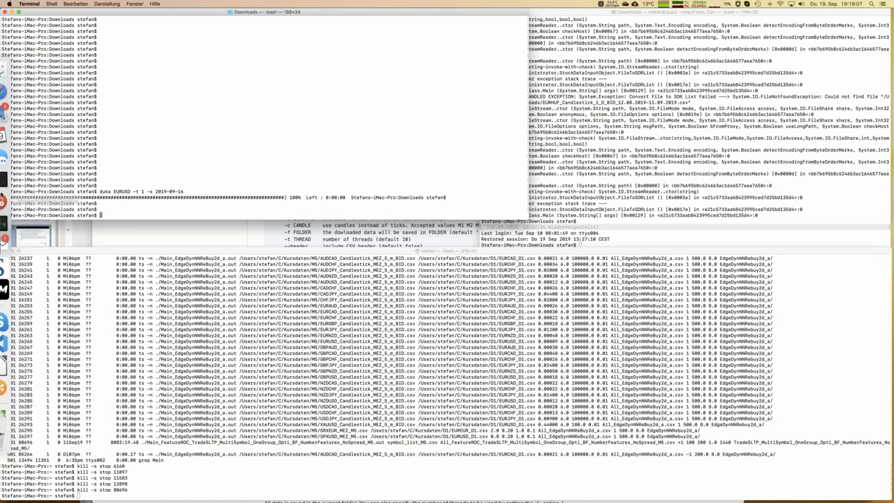
pyautogui.click(11, 364)
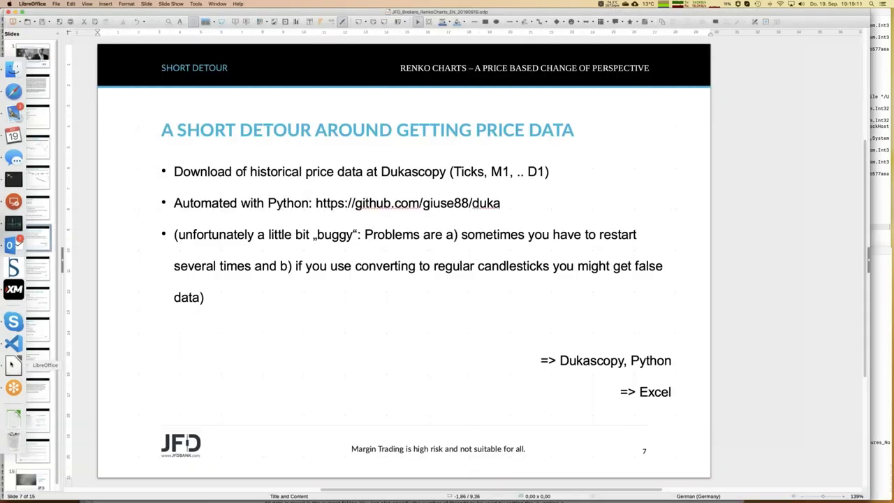
pyautogui.click(219, 4)
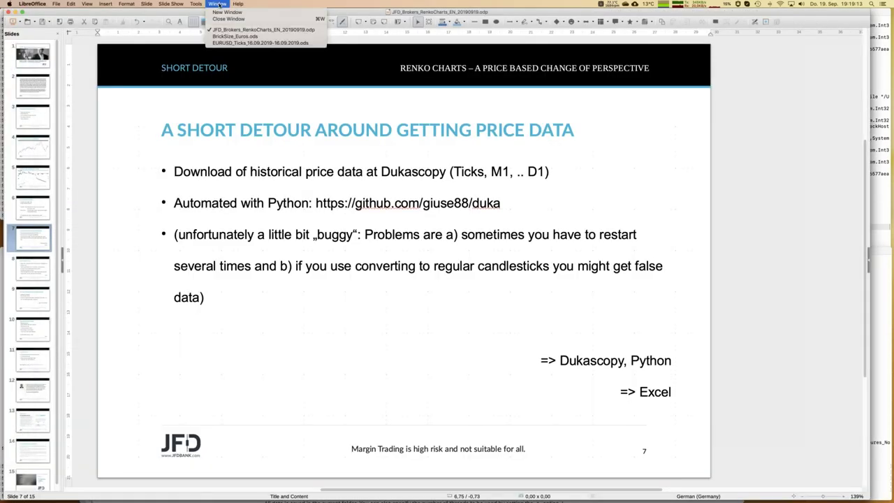
pyautogui.click(228, 44)
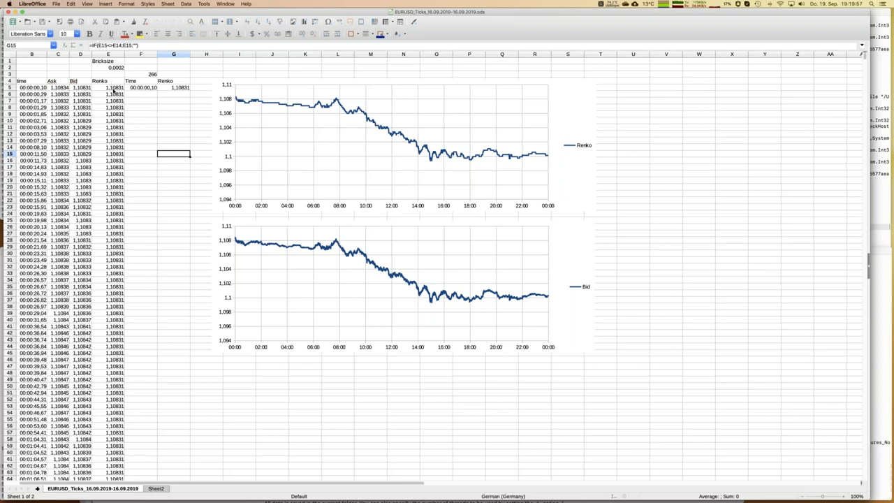
# Step: Inspect the Renko column formulas in cells E5, E6 and E24
pyautogui.click(113, 89)
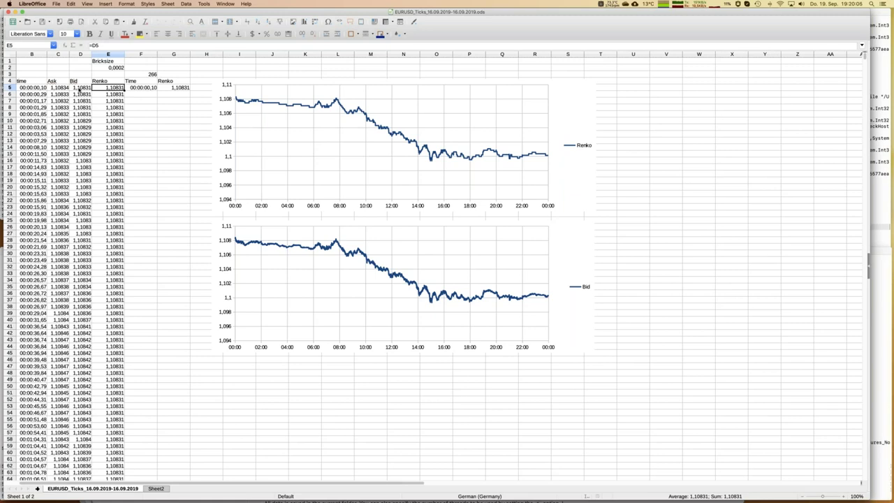
pyautogui.press('Down')
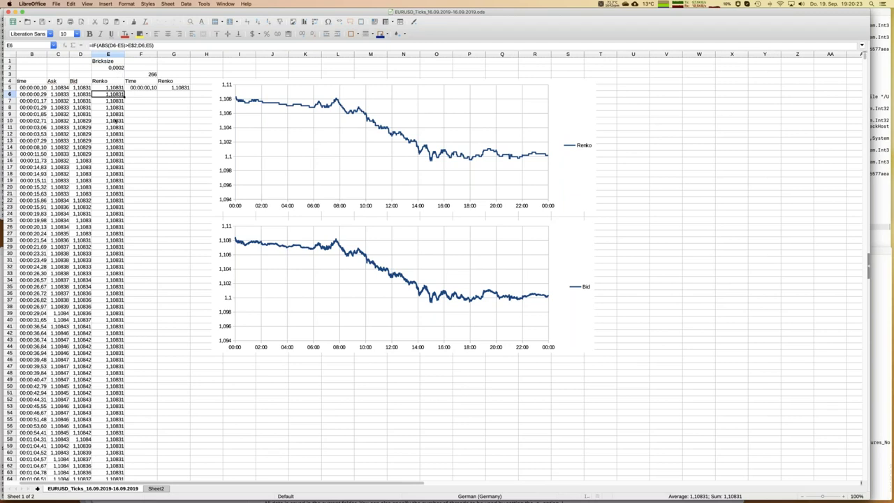
pyautogui.click(114, 213)
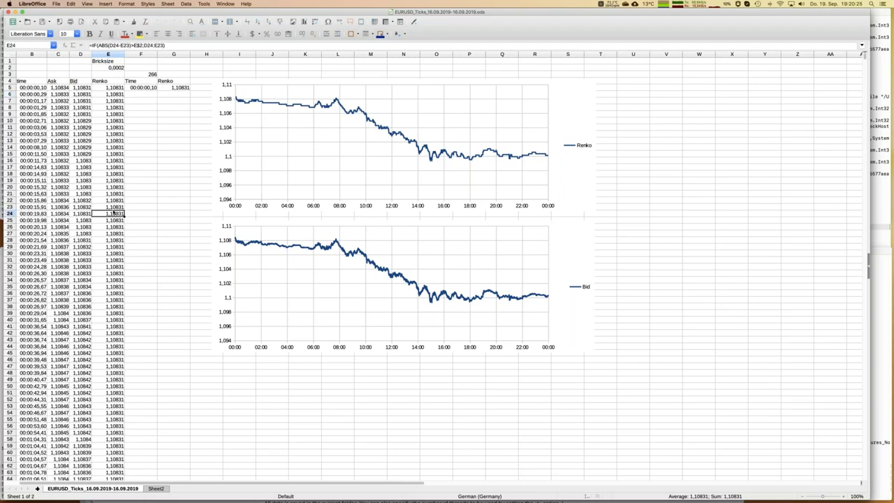
# Step: Follow the Renko column down past its first brick change around row 165 and return to the column's header
pyautogui.press('pagedown')
pyautogui.press('pagedown')
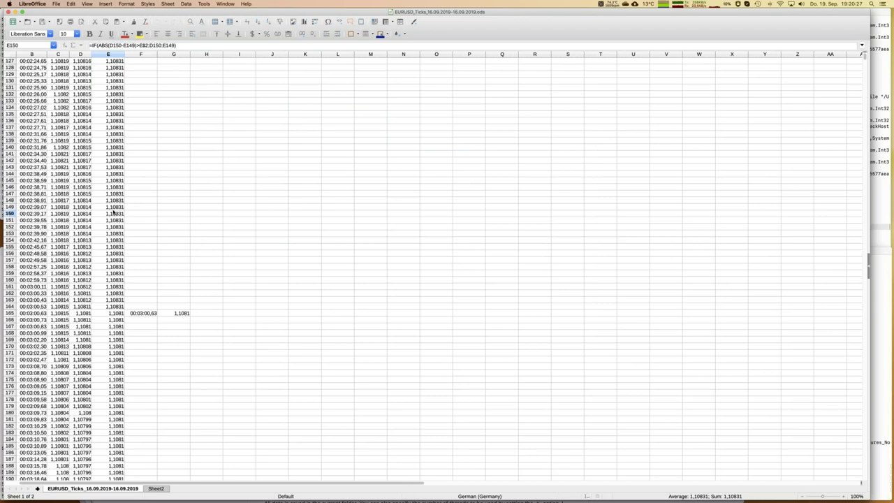
pyautogui.press('Down')
pyautogui.press('Down')
pyautogui.press('Down')
pyautogui.press('Down')
pyautogui.press('Down')
pyautogui.press('Down')
pyautogui.press('Down')
pyautogui.press('Down')
pyautogui.press('Down')
pyautogui.press('Down')
pyautogui.press('Down')
pyautogui.press('Down')
pyautogui.press('Down')
pyautogui.press('Down')
pyautogui.press('Down')
pyautogui.press('Down')
pyautogui.press('Down')
pyautogui.press('Up')
pyautogui.press('Up')
pyautogui.press('Up')
pyautogui.press('Up')
pyautogui.hotkey('ctrl', 'Up')
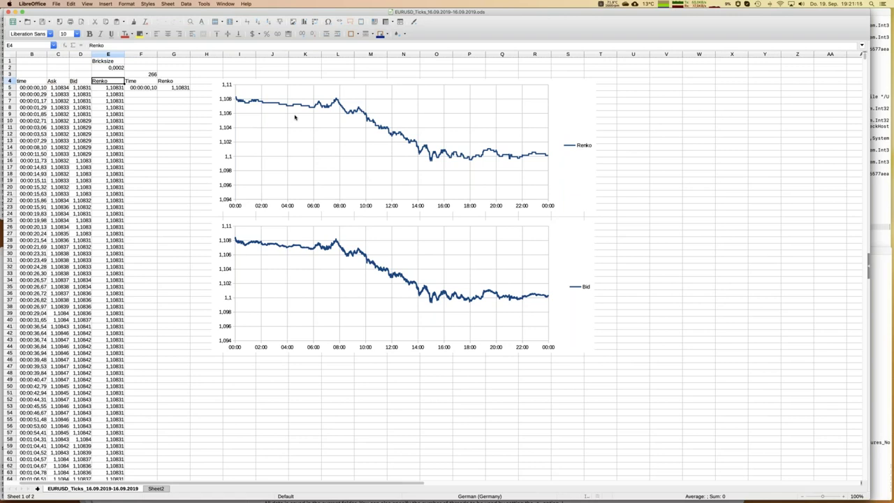
# Step: Inspect the Bricksize value in E2 and the brick count formula in F3
pyautogui.click(113, 68)
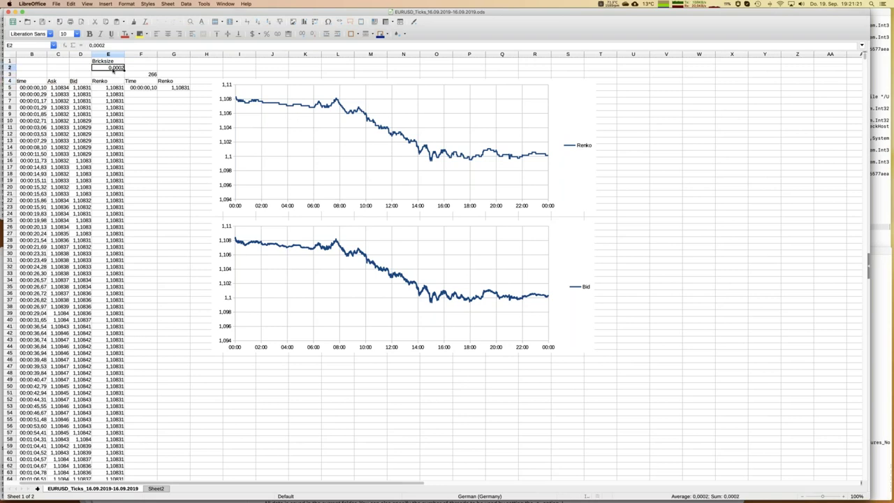
pyautogui.click(144, 74)
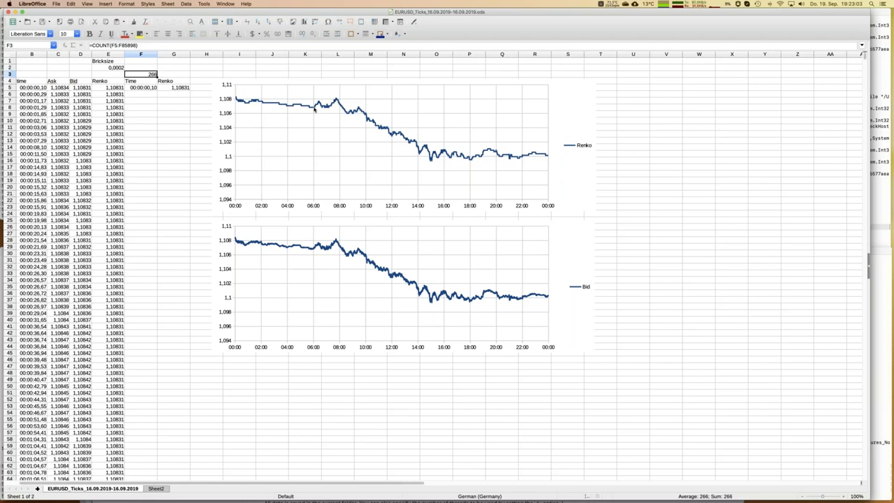
# Step: Set the Bricksize in cell E2 to 0,0003
pyautogui.press('Left')
pyautogui.press('Up')
pyautogui.press('F2')
pyautogui.press('BackSpace')
pyautogui.write('3')
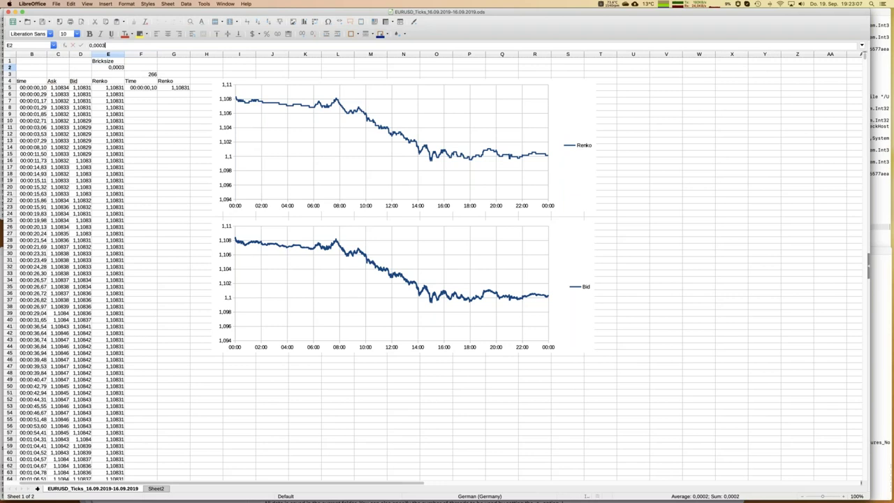
pyautogui.press('Return')
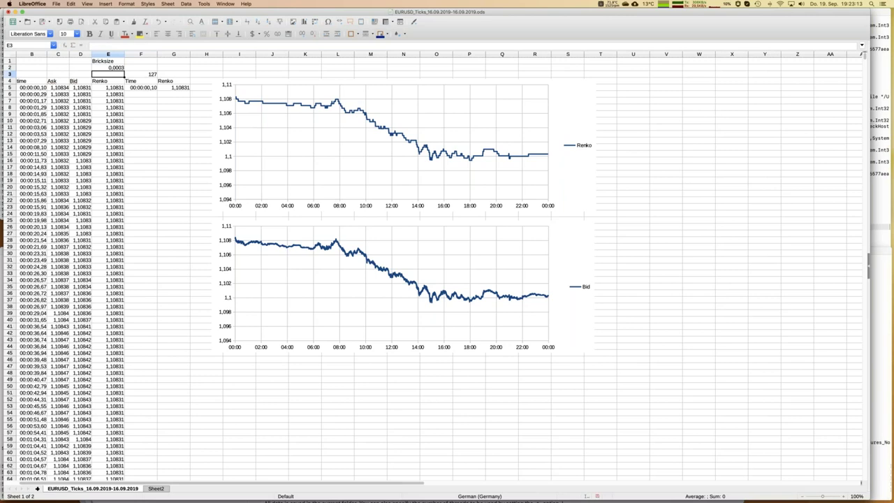
# Step: Set the Bricksize in cell E2 to 0,0004
pyautogui.click(108, 67)
pyautogui.press('F2')
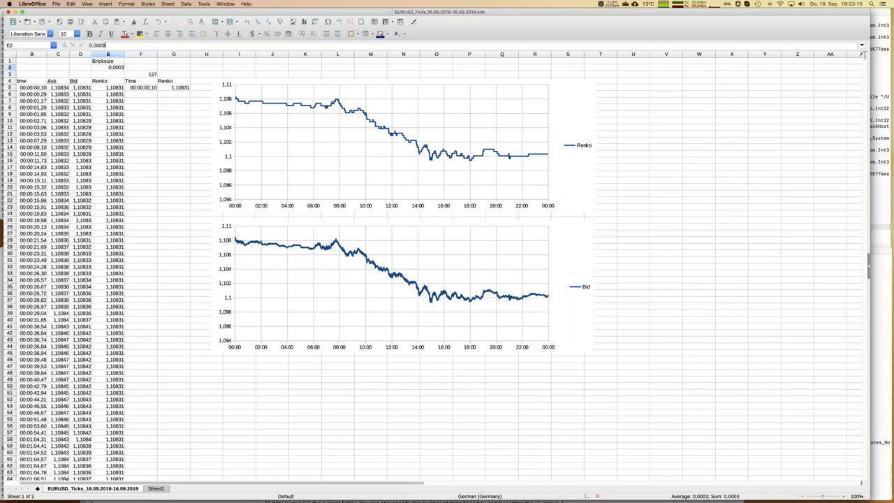
pyautogui.press('BackSpace')
pyautogui.write('4')
pyautogui.press('Return')
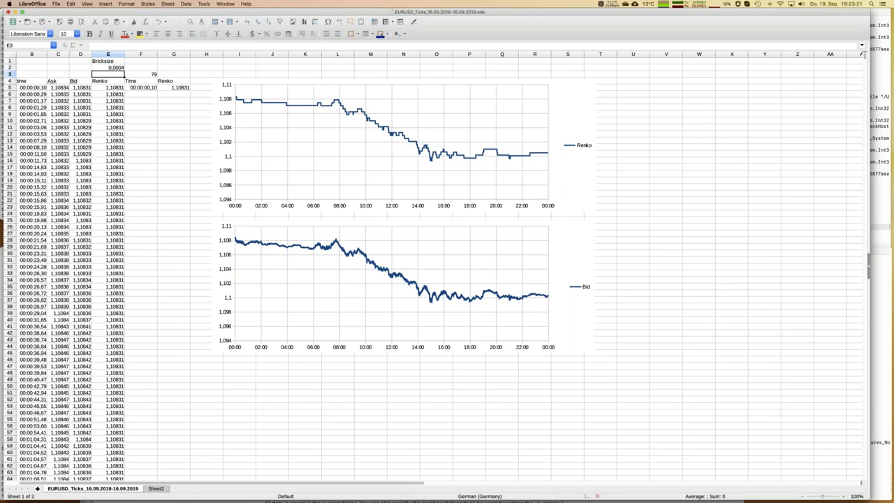
# Step: Set the Bricksize in cell E2 to 0,0005
pyautogui.click(108, 67)
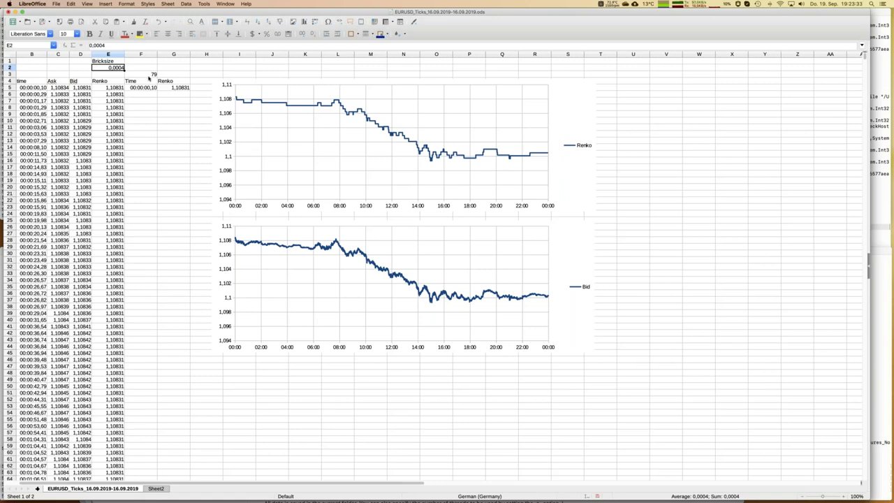
pyautogui.click(139, 44)
pyautogui.press('BackSpace')
pyautogui.write('5')
pyautogui.press('Return')
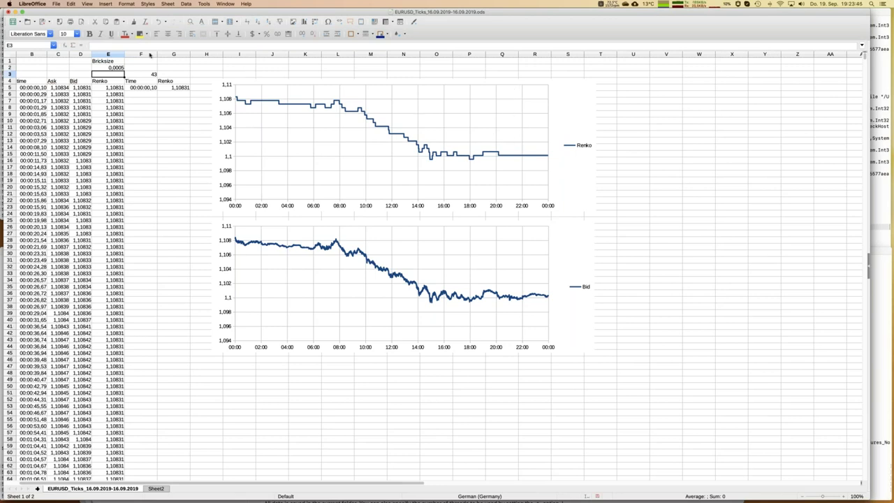
# Step: Copy columns F and G into Sheet2 starting at A1, pasting only text, numbers, date & time and formats
pyautogui.moveTo(146, 55); pyautogui.dragTo(174, 54)
pyautogui.press('super+c')
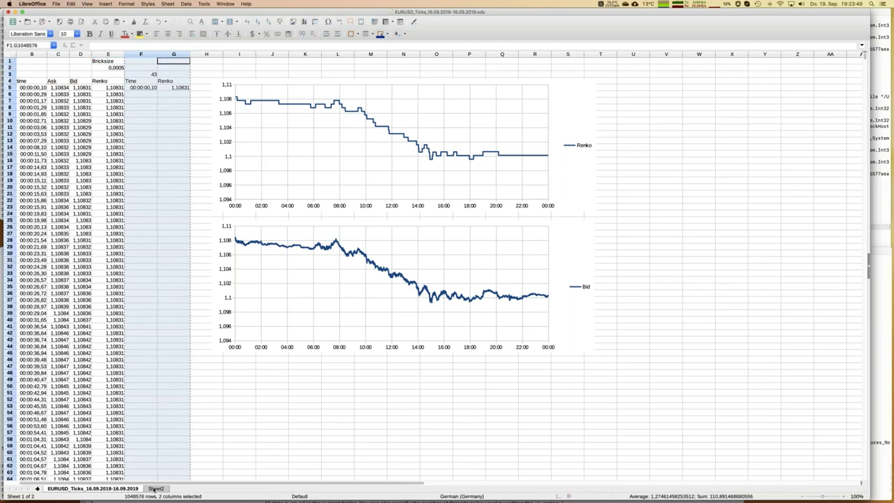
pyautogui.click(154, 489)
pyautogui.press('Left')
pyautogui.press('super+v')
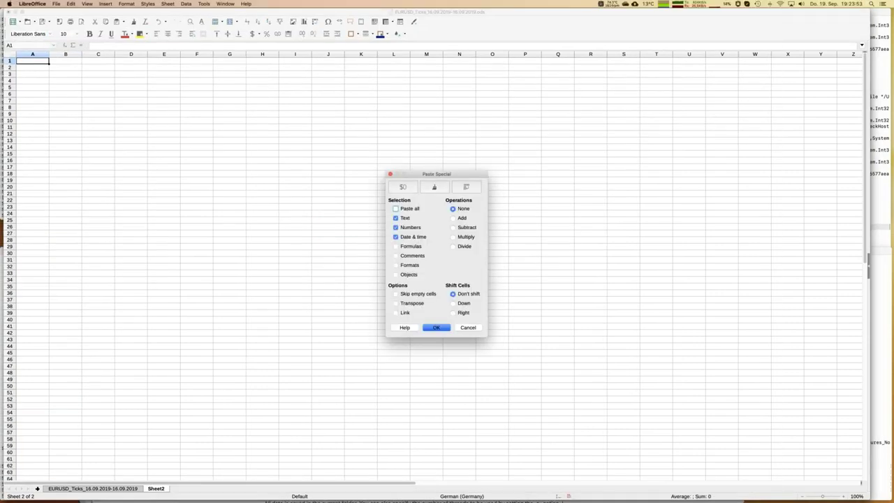
pyautogui.click(395, 264)
pyautogui.press('Return')
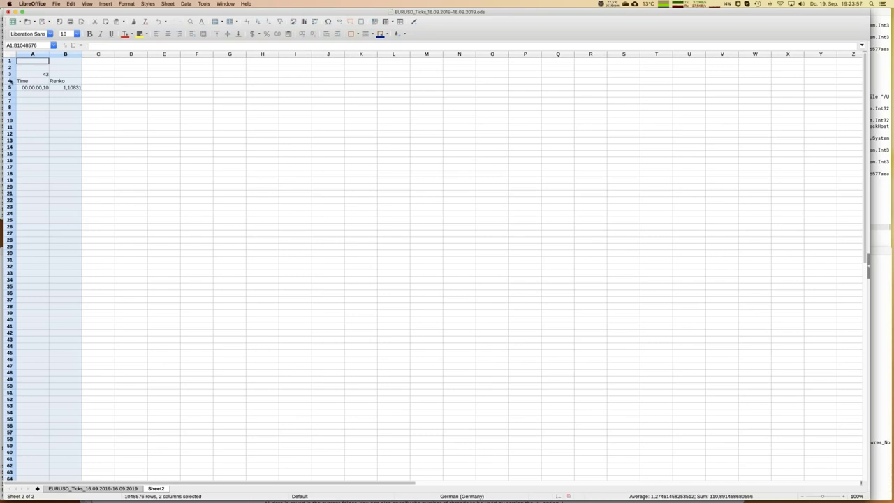
# Step: Delete rows 1 to 3 above the Time and Renko headers in Sheet2
pyautogui.click(10, 81)
pyautogui.moveTo(10, 74); pyautogui.dragTo(10, 61)
pyautogui.rightClick(11, 67)
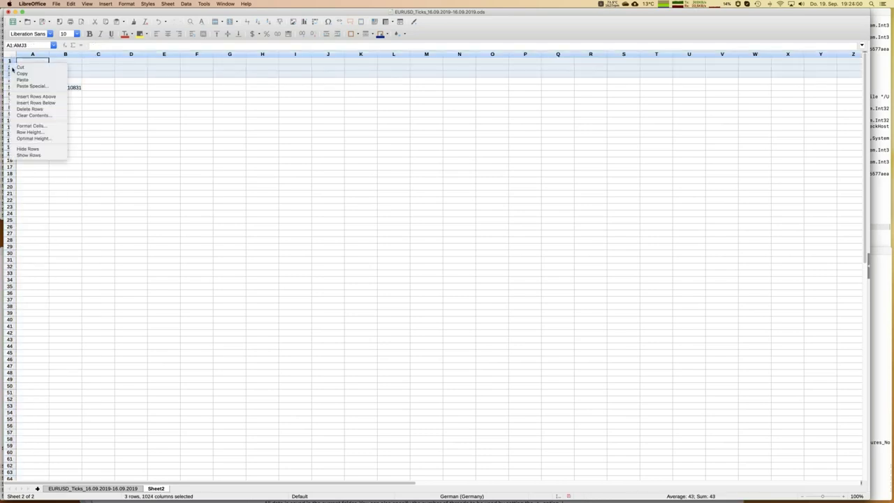
pyautogui.click(29, 109)
# Step: Sort columns A and B of Sheet2 by Time in ascending order
pyautogui.moveTo(32, 54)
pyautogui.mouseDown()
pyautogui.moveTo(66, 54)
pyautogui.moveTo(40, 55)
pyautogui.mouseUp()
pyautogui.click(186, 4)
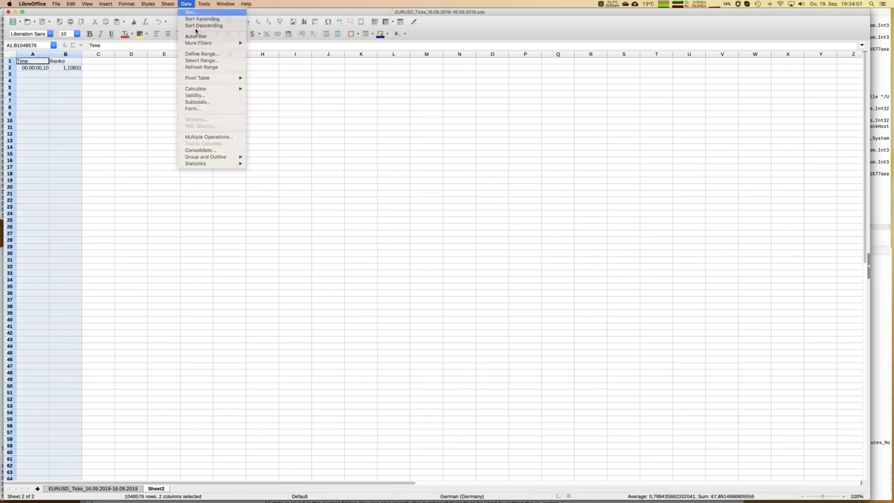
pyautogui.click(190, 12)
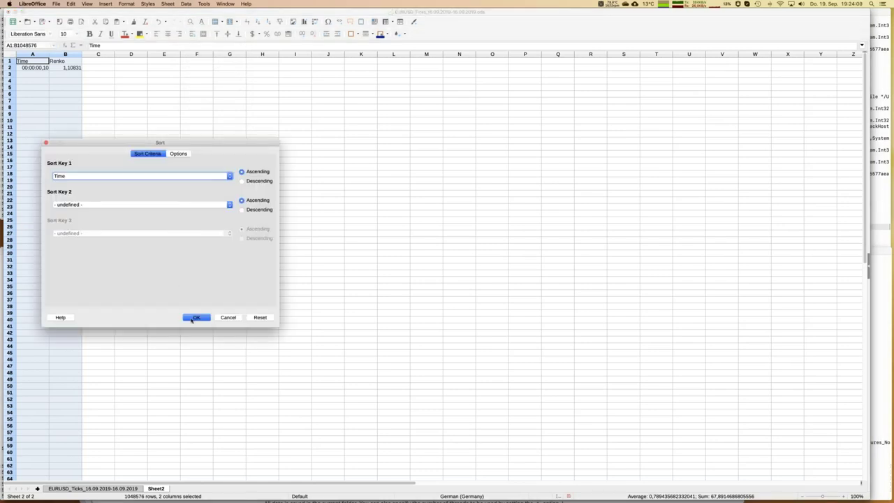
pyautogui.click(193, 317)
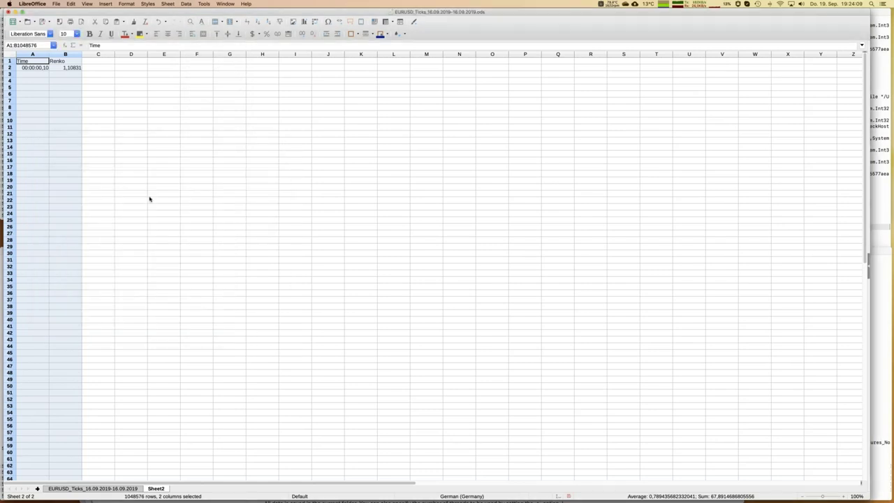
# Step: Insert a Line chart of the Lines Only type from the Renko values in column B
pyautogui.click(75, 55)
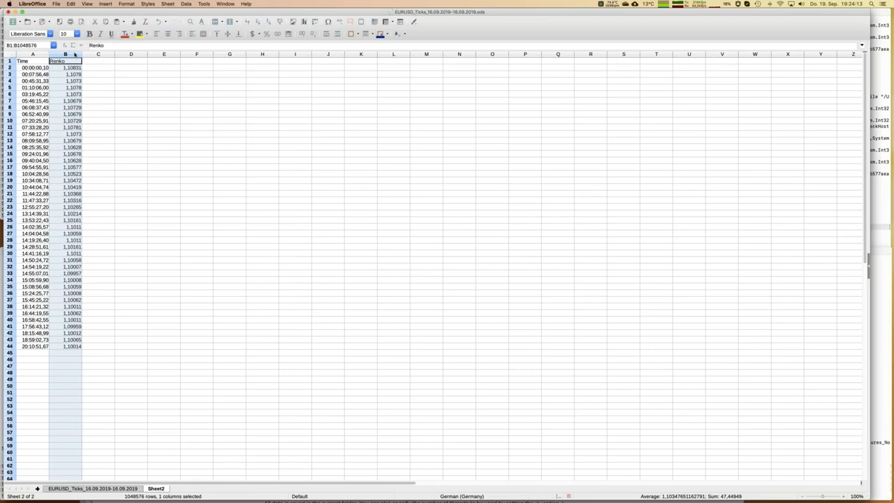
pyautogui.click(304, 22)
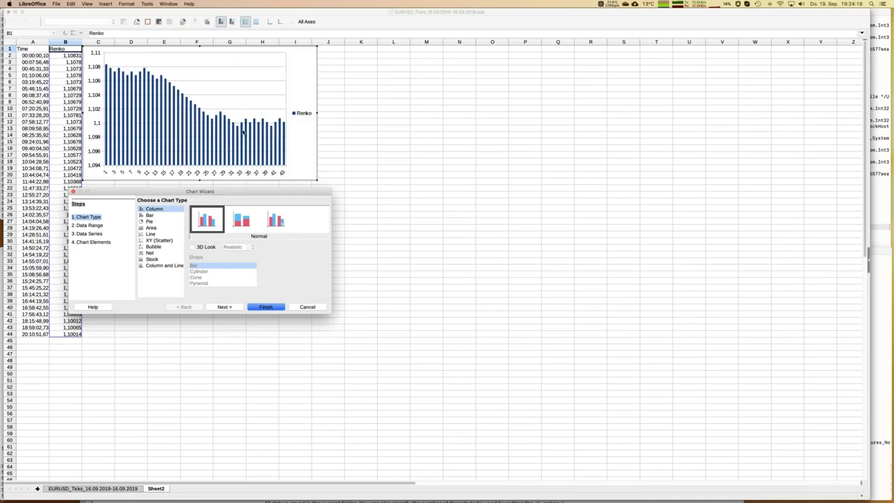
pyautogui.click(150, 235)
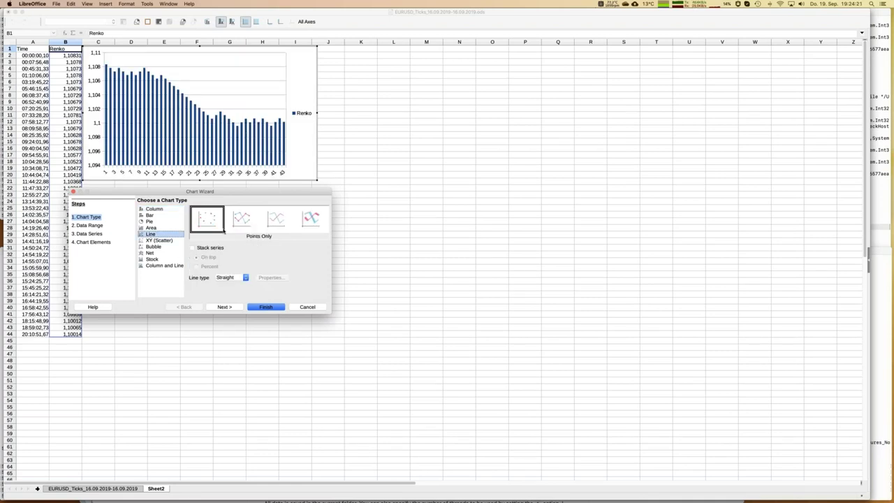
pyautogui.click(277, 221)
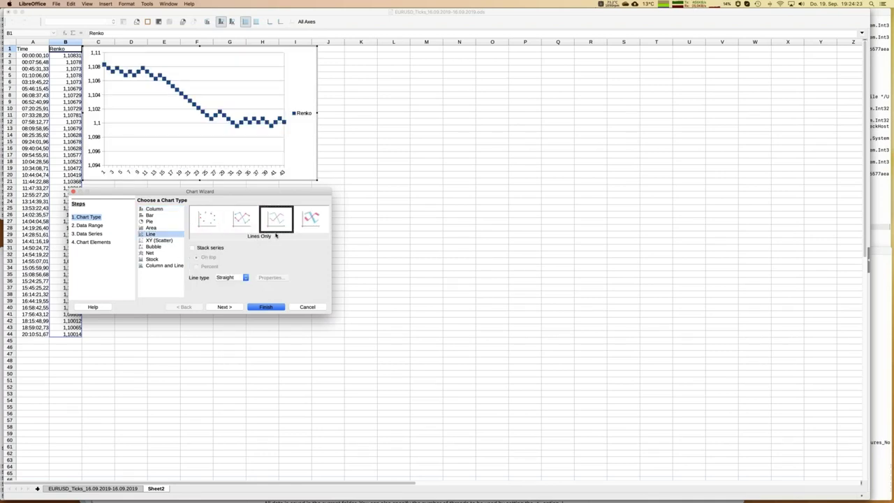
pyautogui.click(266, 307)
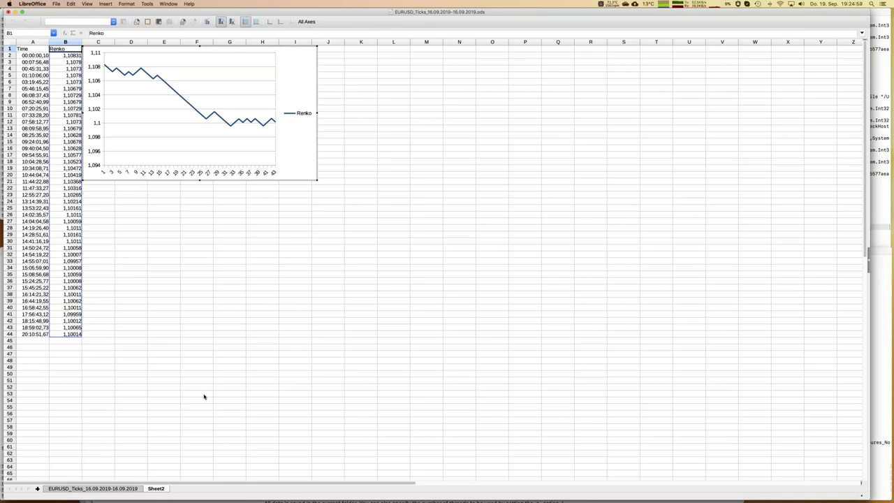
# Step: Switch to the open presentation JFD_Brokers_RenkoCharts_EN_20190919.odp
pyautogui.click(170, 5)
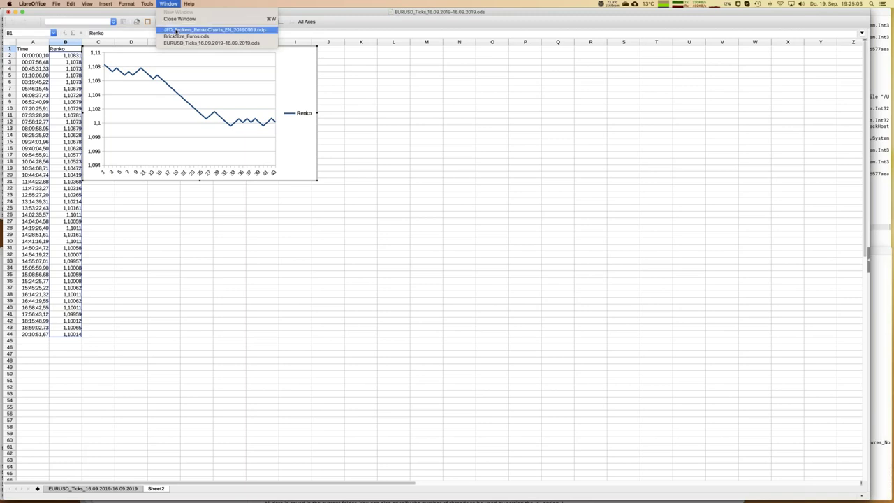
pyautogui.click(177, 31)
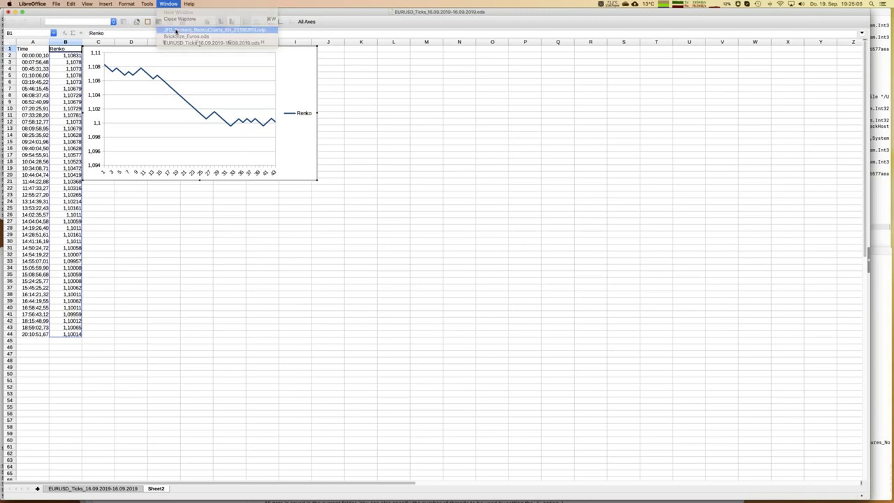
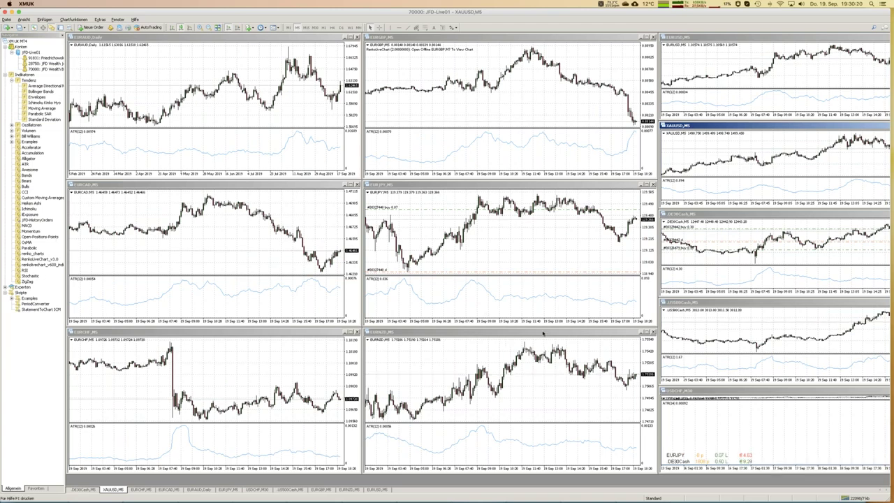
# Step: In the MT4 trading platform, enlarge the EURNZD,M5 chart window and delete its ATR indicator
pyautogui.click(506, 344)
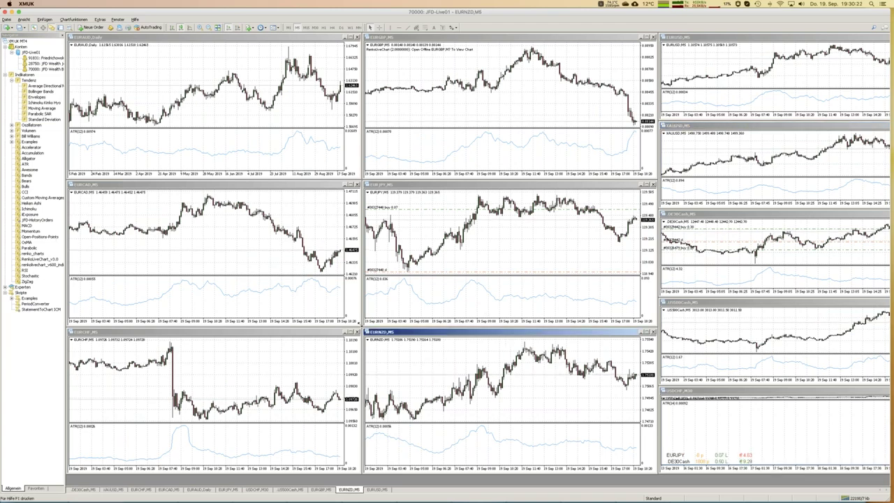
pyautogui.moveTo(148, 60); pyautogui.dragTo(149, 61)
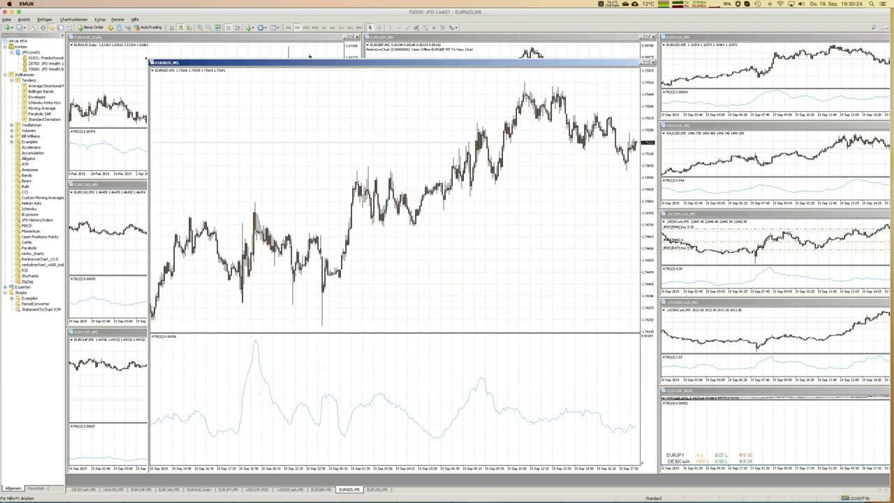
pyautogui.rightClick(244, 386)
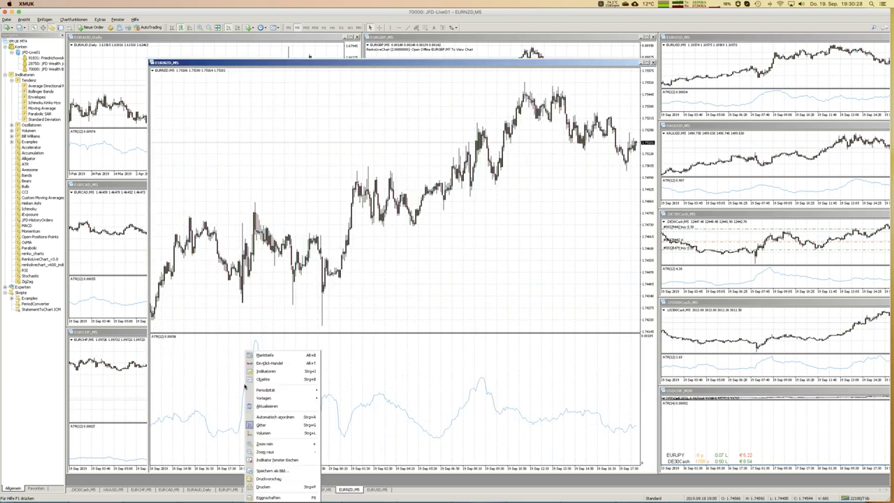
pyautogui.click(276, 371)
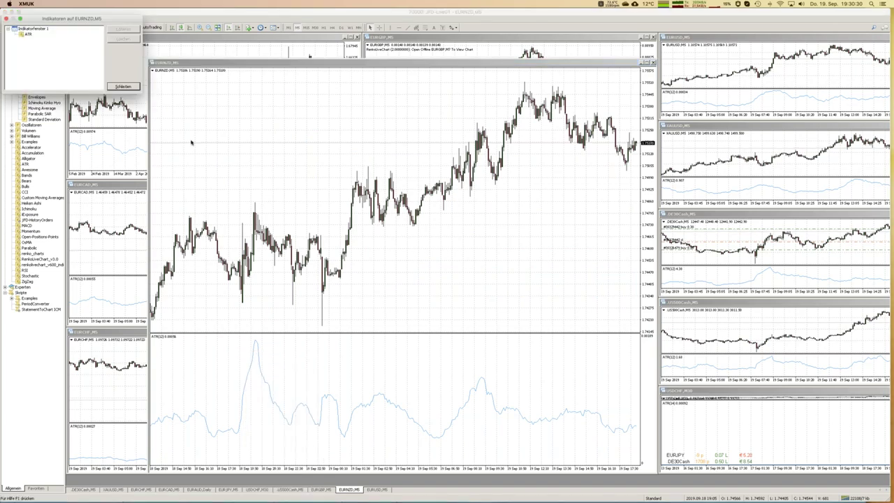
pyautogui.click(29, 34)
pyautogui.click(120, 39)
pyautogui.click(126, 87)
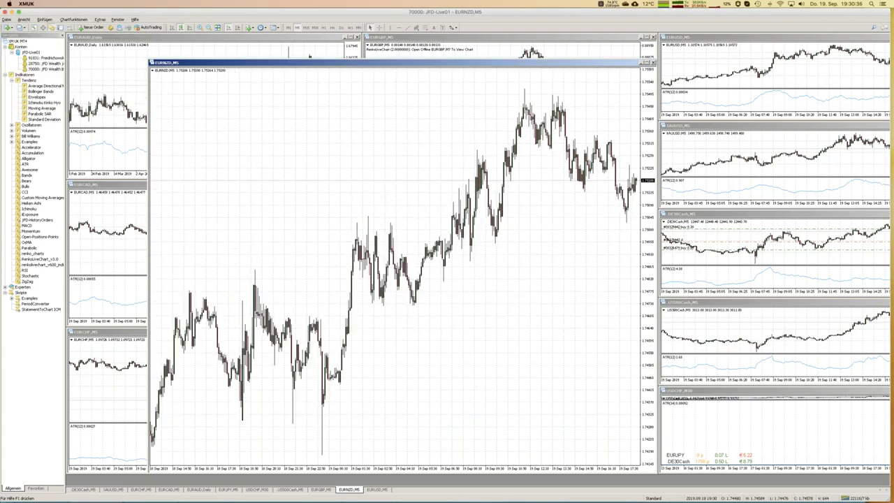
pyautogui.moveTo(149, 62); pyautogui.dragTo(116, 37)
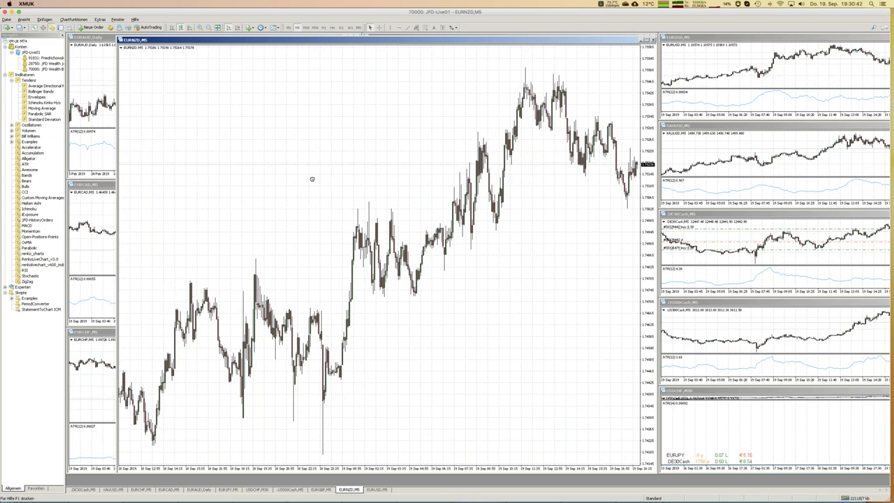
# Step: Add the renko_charts custom indicator to the EURNZD chart with DLL imports allowed and Porog left at 40
pyautogui.moveTo(312, 179); pyautogui.dragTo(309, 202)
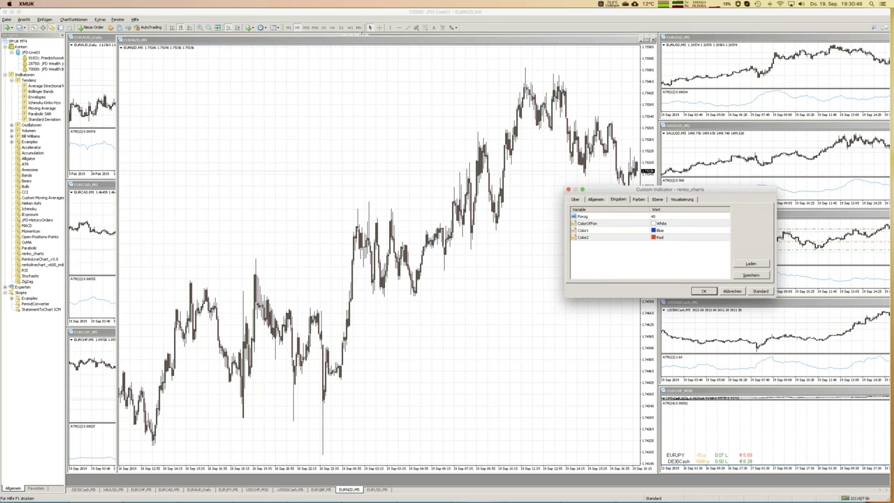
pyautogui.click(598, 200)
pyautogui.click(599, 221)
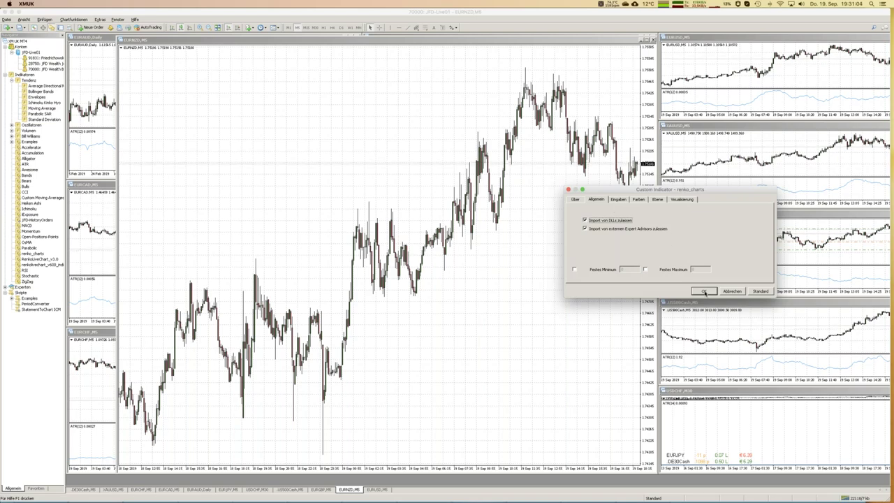
pyautogui.click(704, 292)
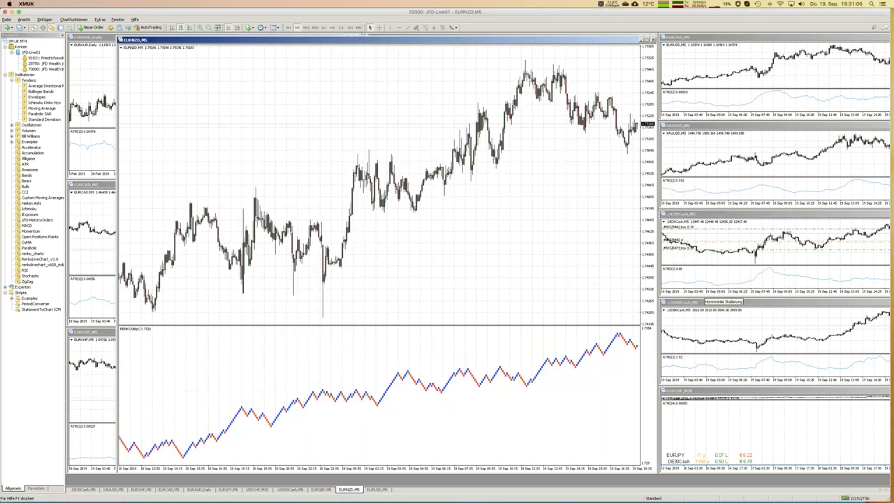
# Step: Set the EURNZD chart to the M1 timeframe and enlarge the Renko indicator pane to fill most of the window
pyautogui.click(288, 28)
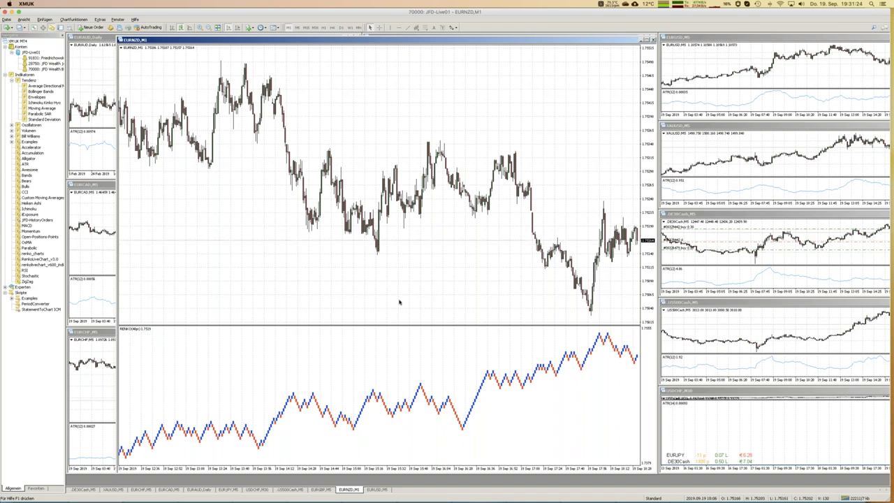
pyautogui.moveTo(401, 326); pyautogui.dragTo(363, 61)
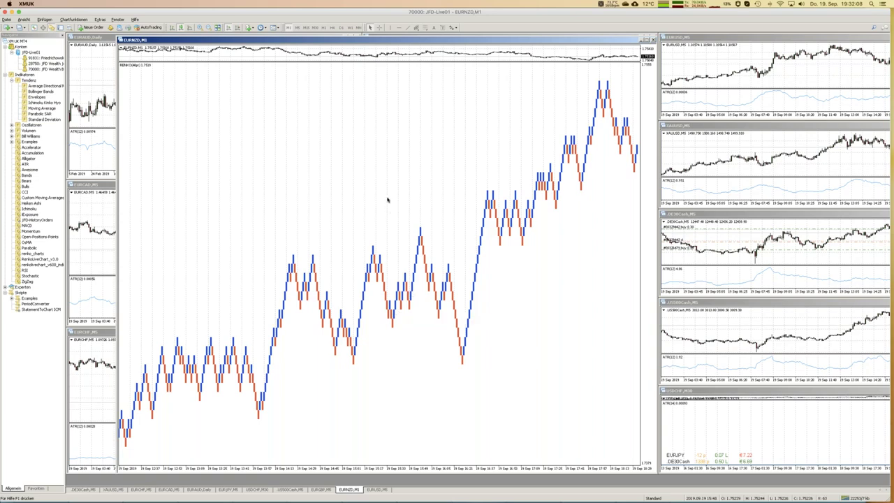
# Step: Compare the EURNZD Renko indicator on the M30, M5 and M1 timeframes, ending on M1
pyautogui.click(316, 28)
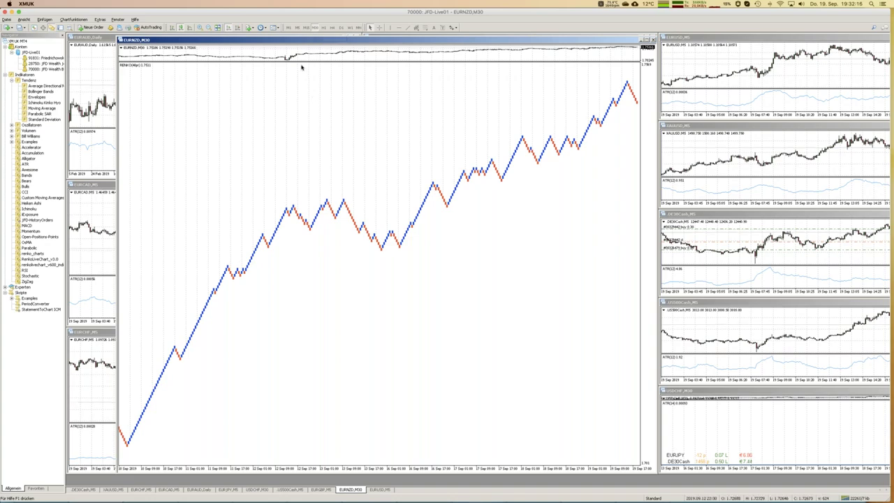
pyautogui.click(297, 28)
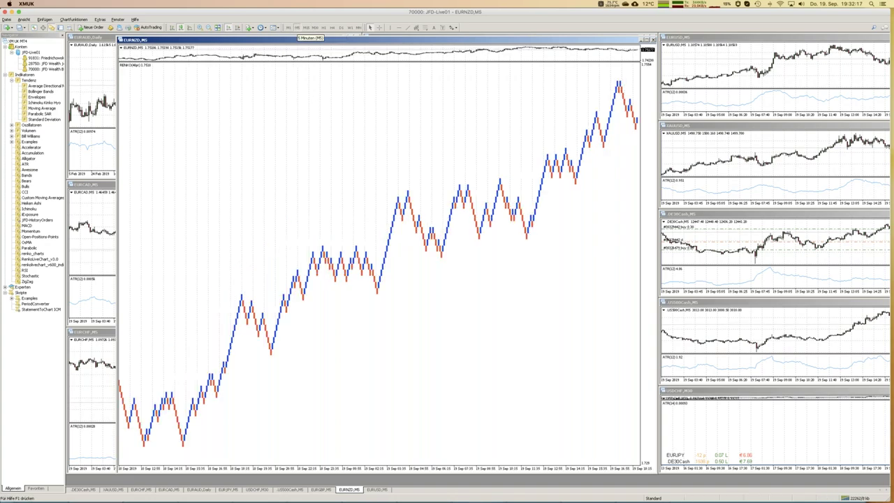
pyautogui.click(288, 28)
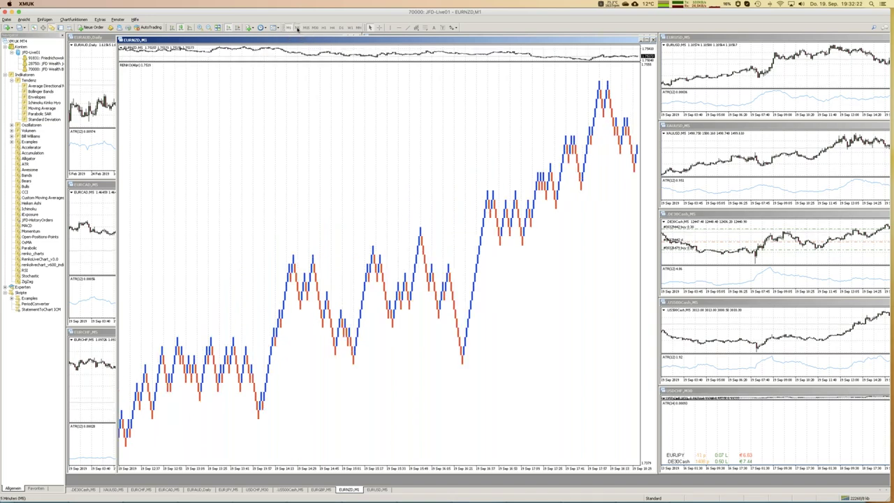
pyautogui.click(298, 28)
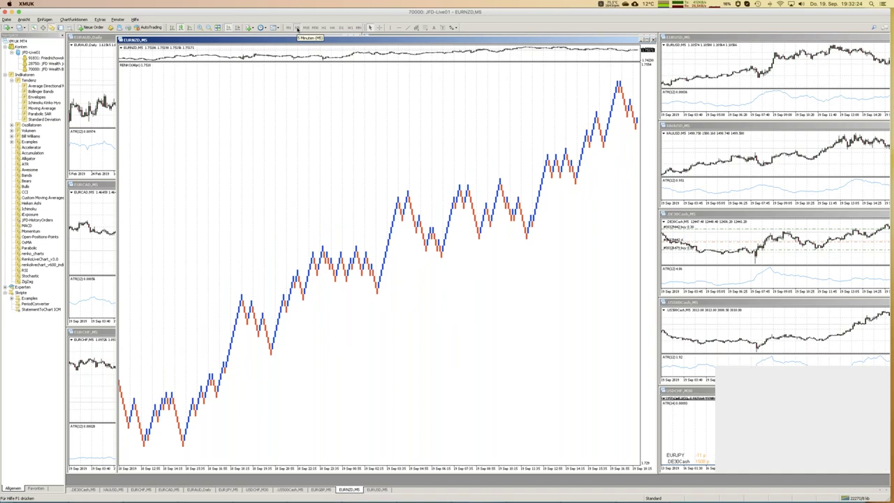
pyautogui.click(288, 28)
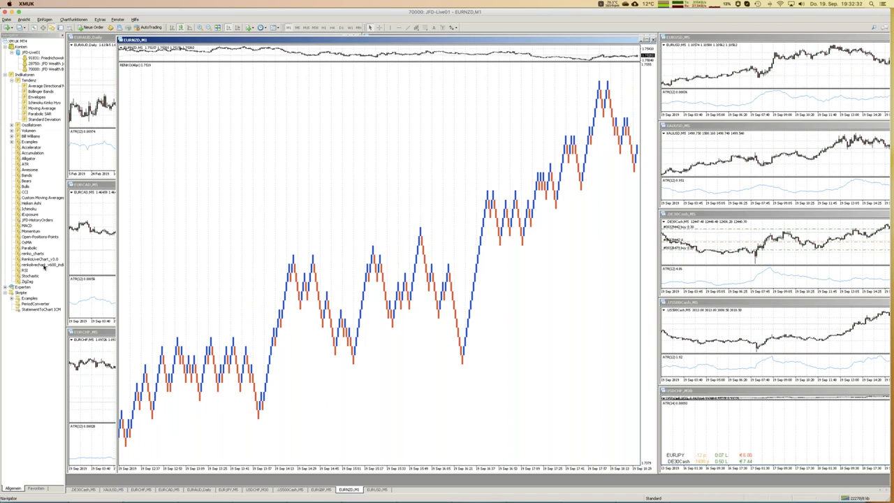
# Step: Add the renkolivechart_v600_indi indicator to the EURNZD,M1 chart with DLL imports allowed and RenkoBoxSize set to 4
pyautogui.moveTo(44, 267); pyautogui.dragTo(222, 52)
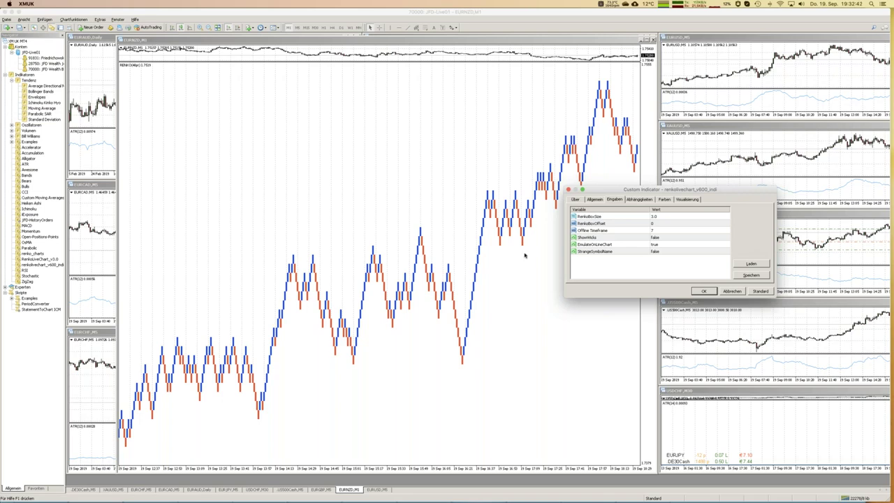
pyautogui.click(595, 200)
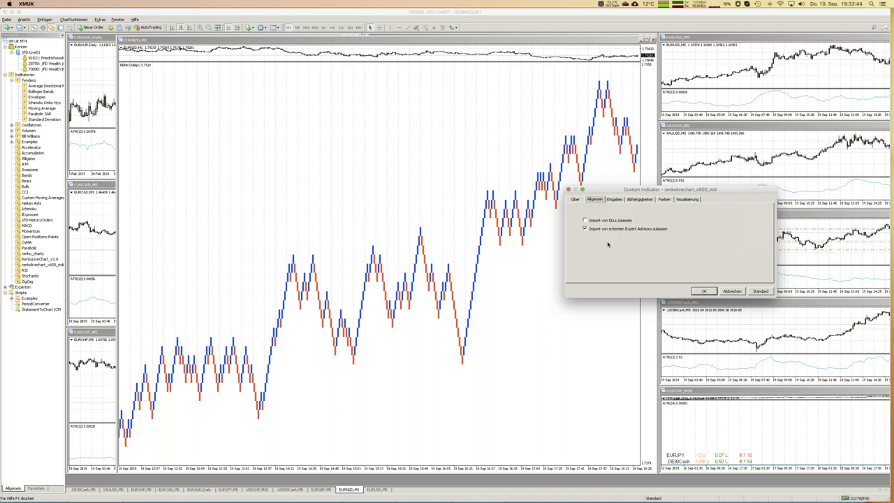
pyautogui.click(602, 221)
pyautogui.click(614, 200)
pyautogui.doubleClick(665, 217)
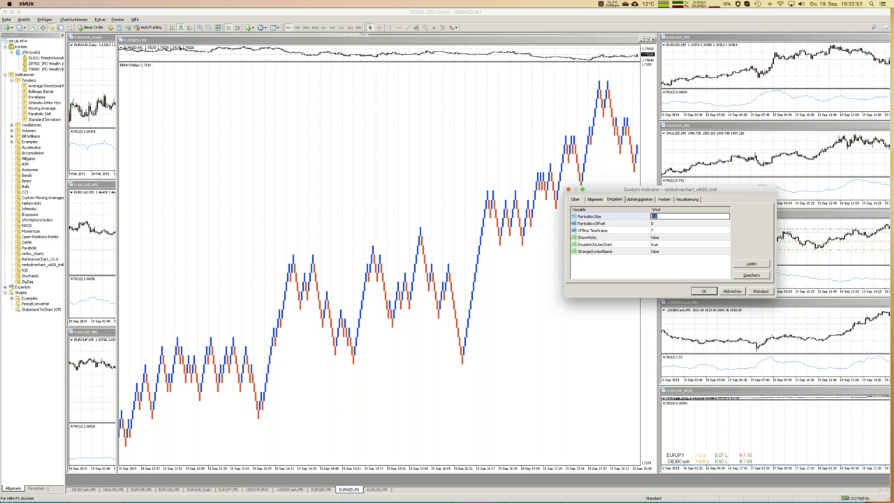
pyautogui.write('4')
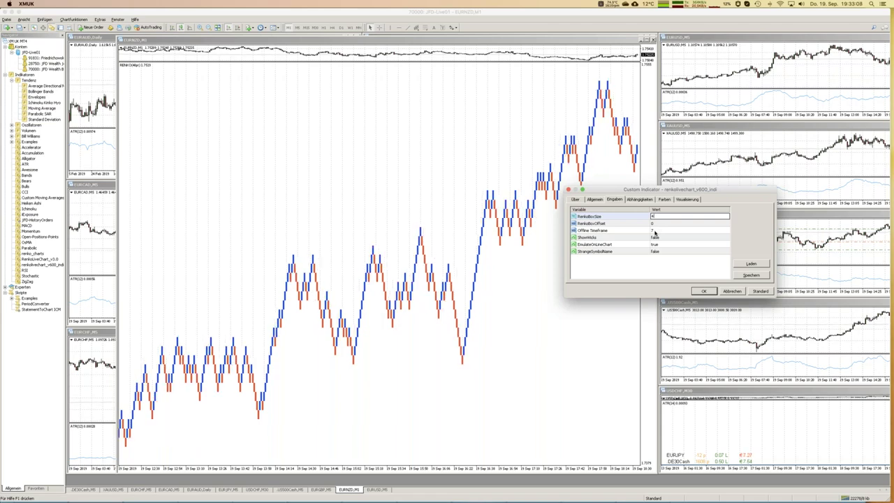
pyautogui.click(704, 291)
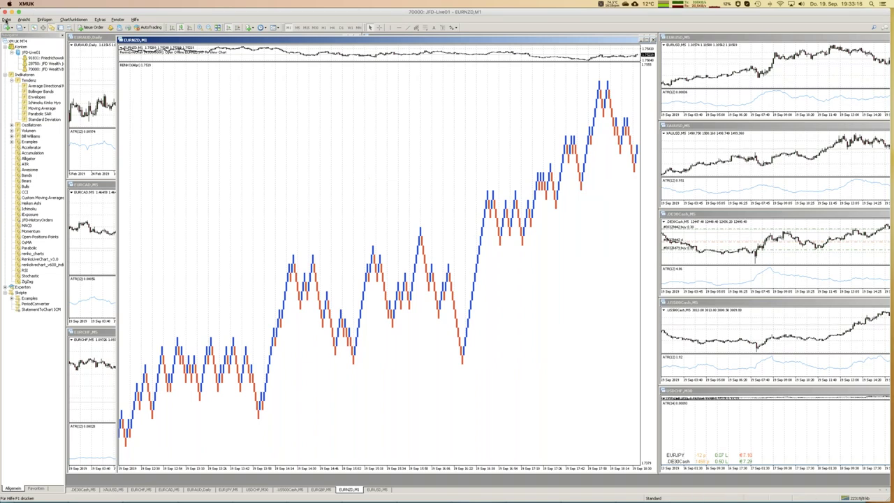
# Step: Open the EURNZD,M7 offline chart from the list of historical data
pyautogui.click(6, 20)
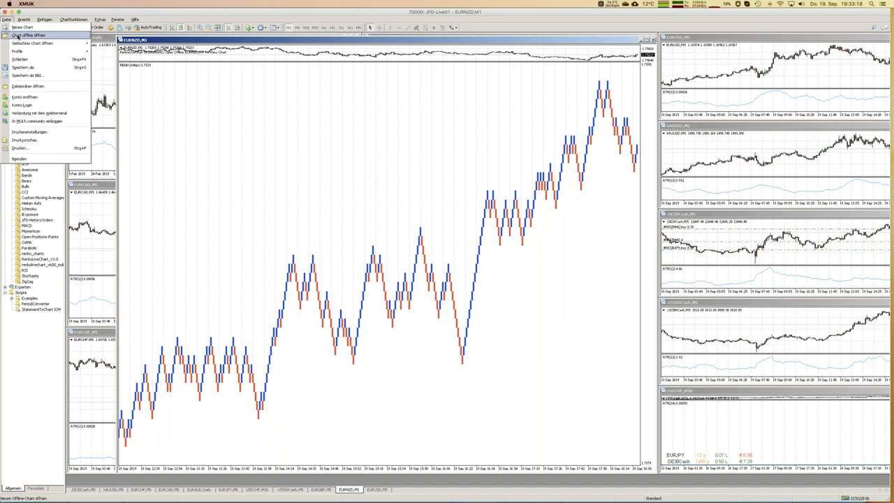
pyautogui.click(17, 35)
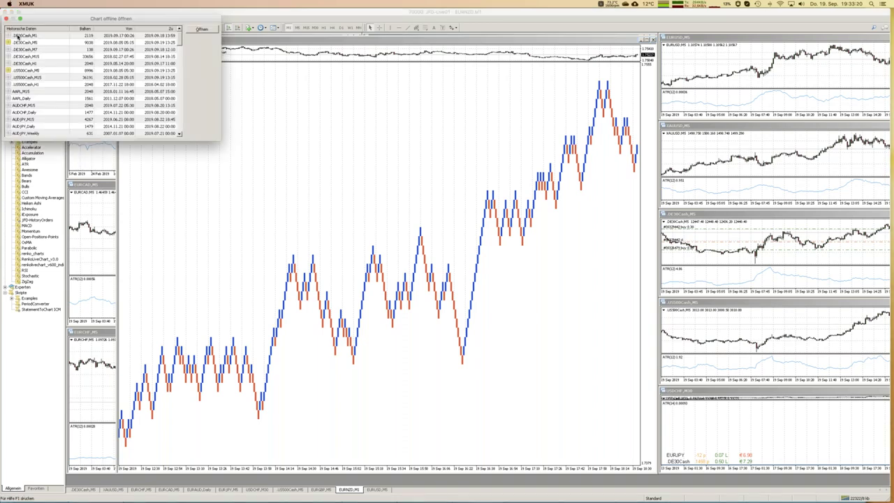
pyautogui.moveTo(179, 41); pyautogui.dragTo(175, 88)
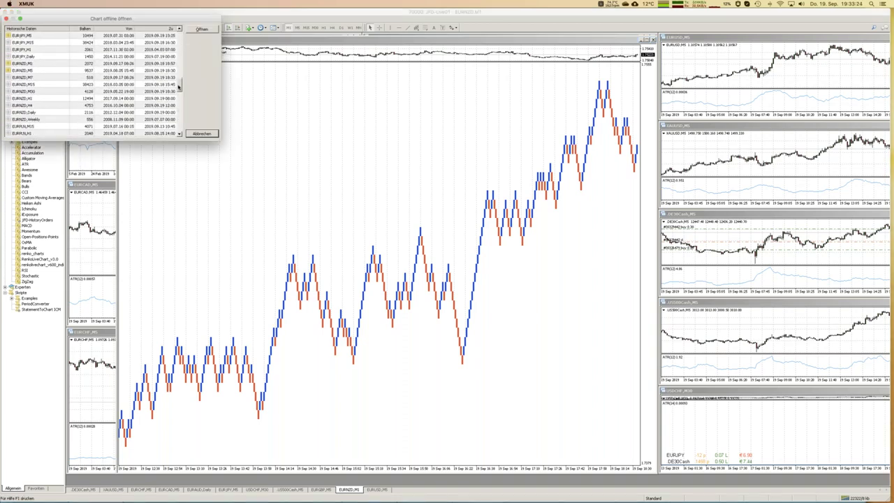
pyautogui.click(24, 92)
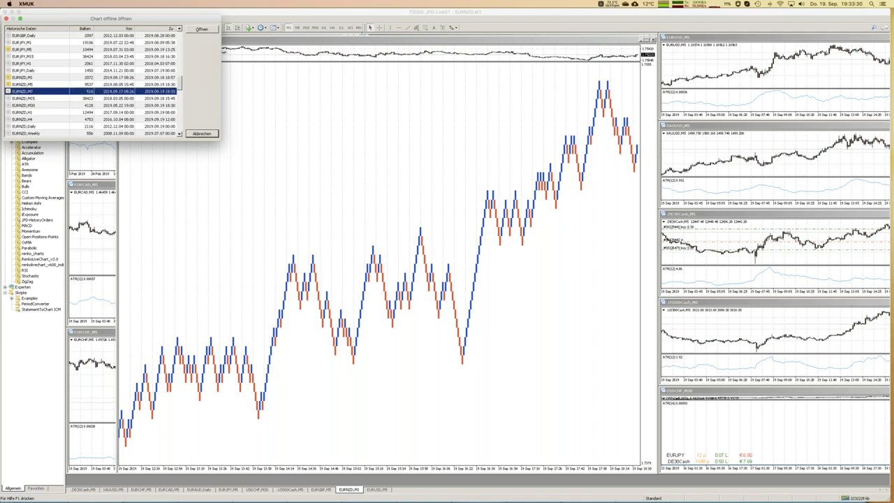
pyautogui.click(200, 29)
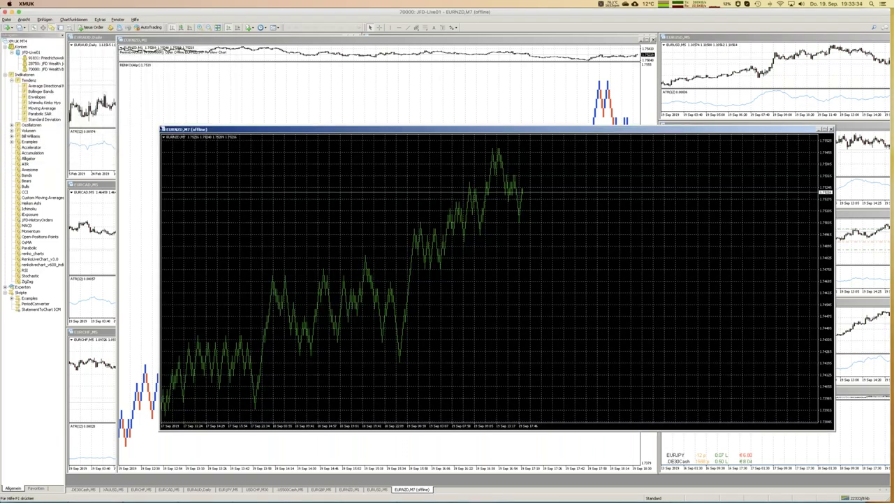
# Step: Enlarge the EURNZD,M7 offline chart window, zoom in on its bricks and reposition the window over the other charts
pyautogui.moveTo(160, 127); pyautogui.dragTo(100, 89)
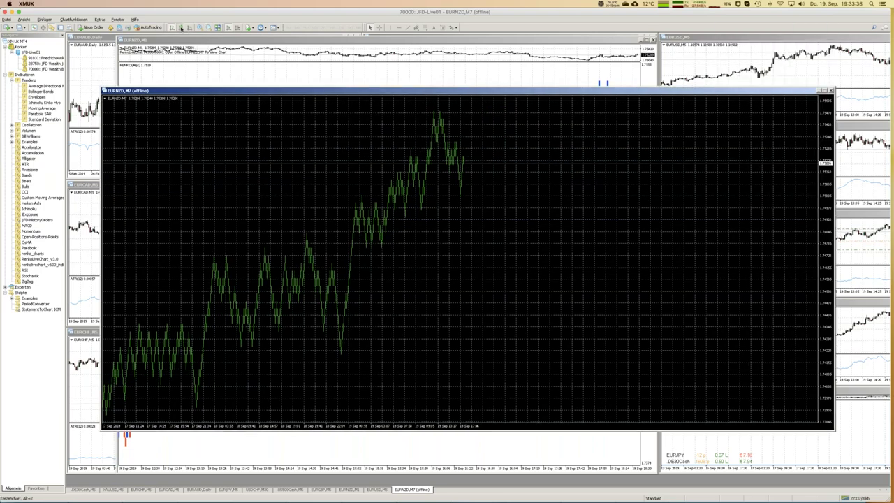
pyautogui.click(200, 28)
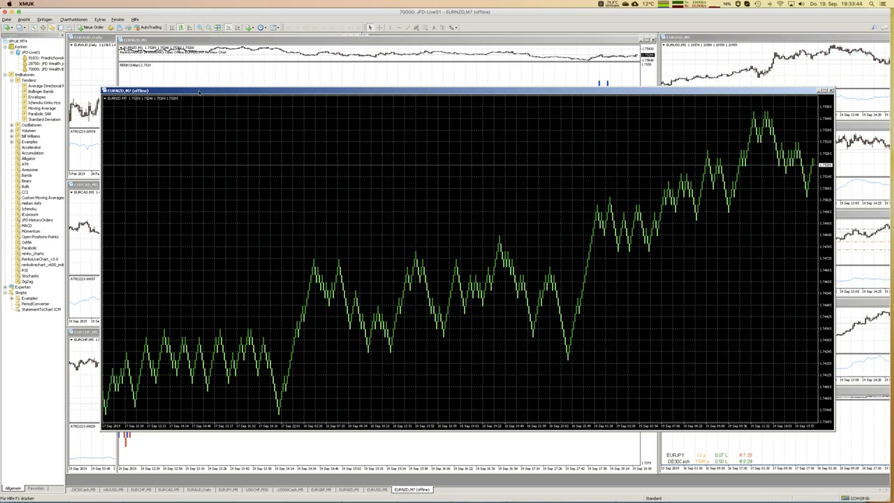
pyautogui.moveTo(157, 229); pyautogui.dragTo(292, 78)
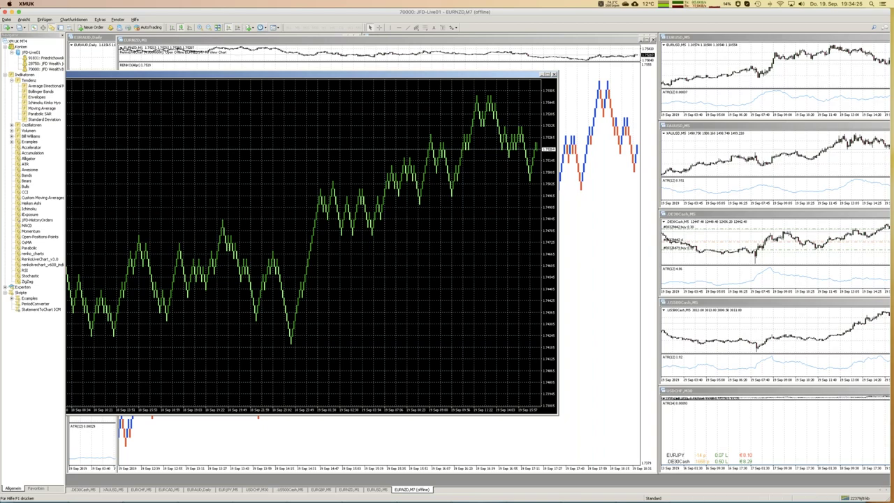
pyautogui.moveTo(285, 82); pyautogui.dragTo(452, 119)
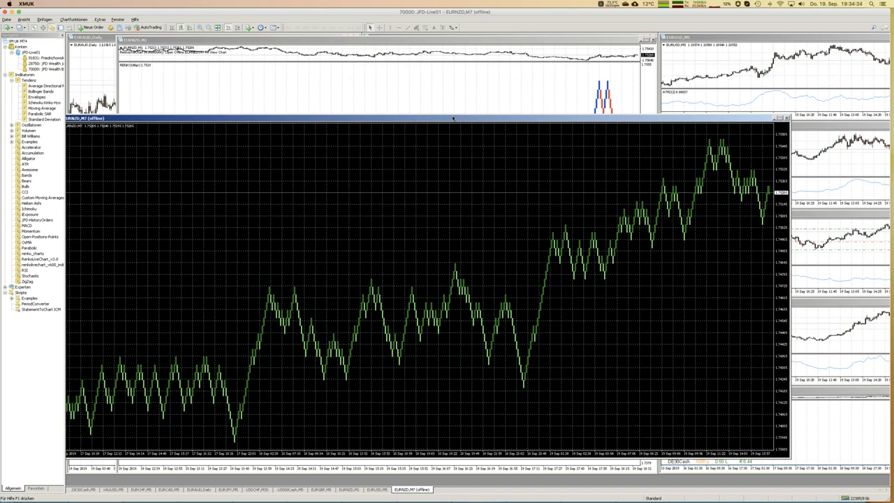
# Step: Add a red exponential Moving Average applied to the close price to the EURNZD,M7 offline chart
pyautogui.click(34, 109)
pyautogui.moveTo(363, 226); pyautogui.dragTo(371, 244)
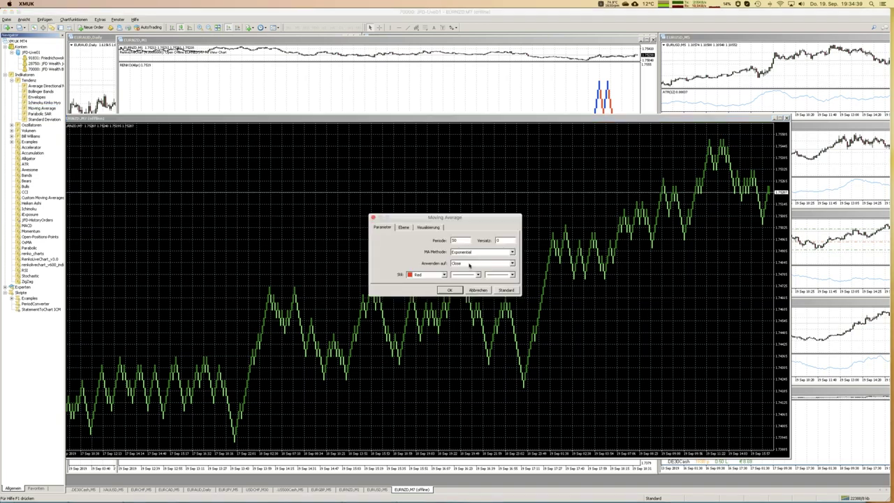
pyautogui.click(450, 290)
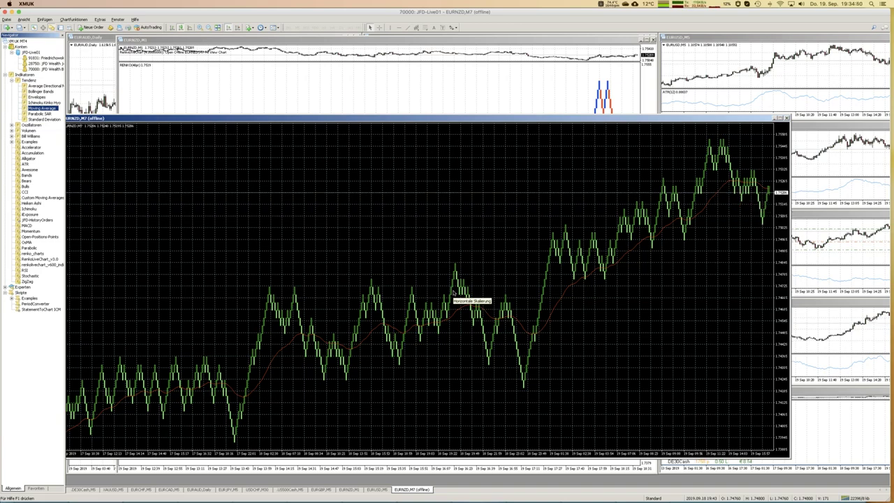
# Step: Switch to the LibreOffice presentation and show slide 9 on useful brick-size settings
pyautogui.moveTo(6, 343)
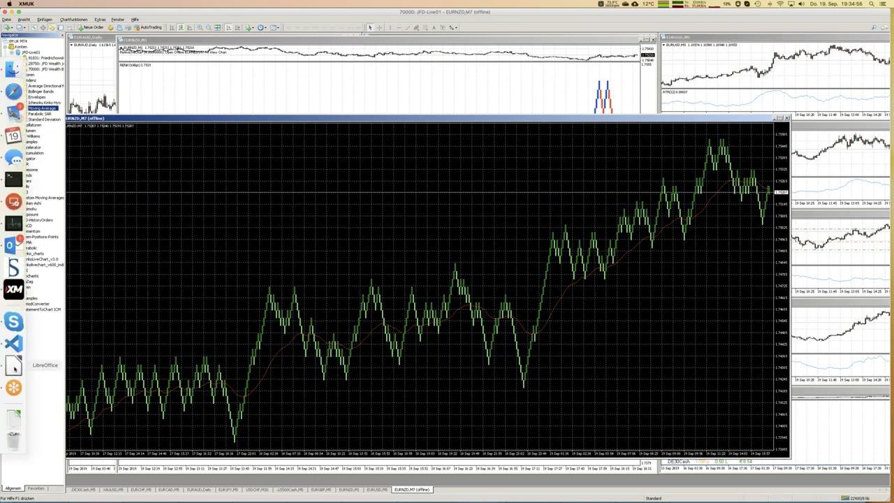
pyautogui.click(14, 369)
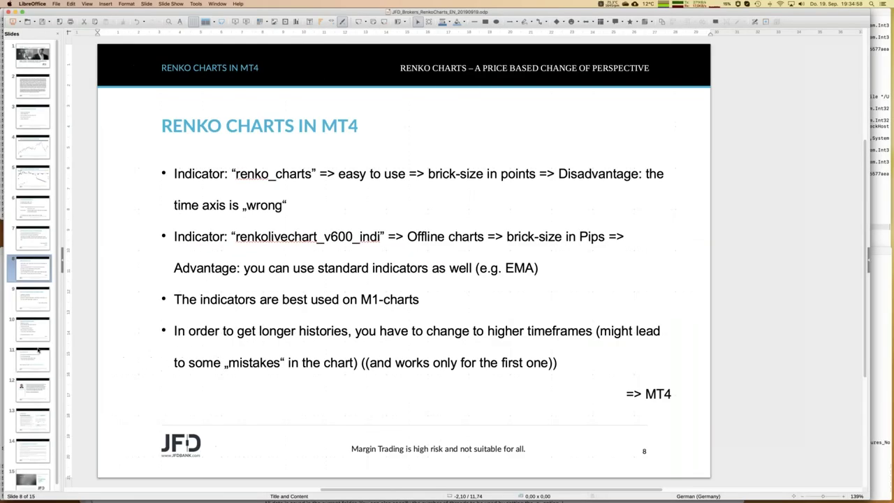
pyautogui.click(42, 305)
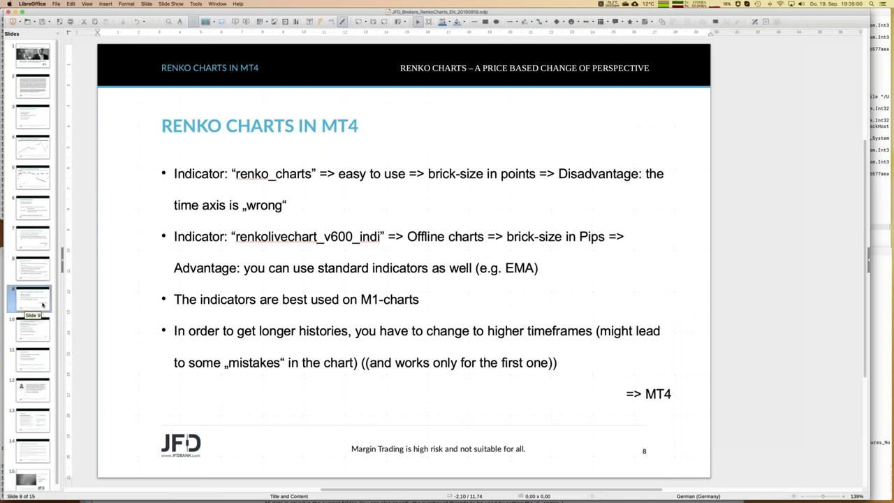
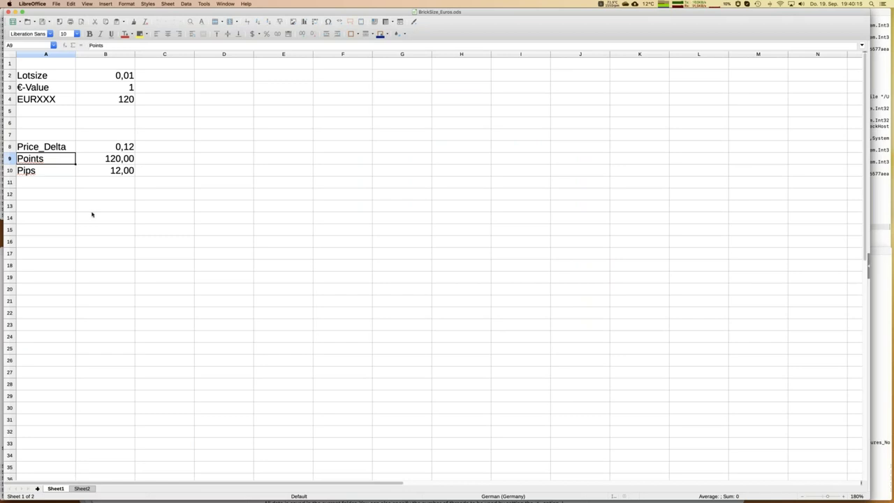
# Step: Examine the lot size, €-value, EURXXX rate, price delta, points and pips rows in BrickSize_Euros.ods, ending on the EURXXX value
pyautogui.press('Down')
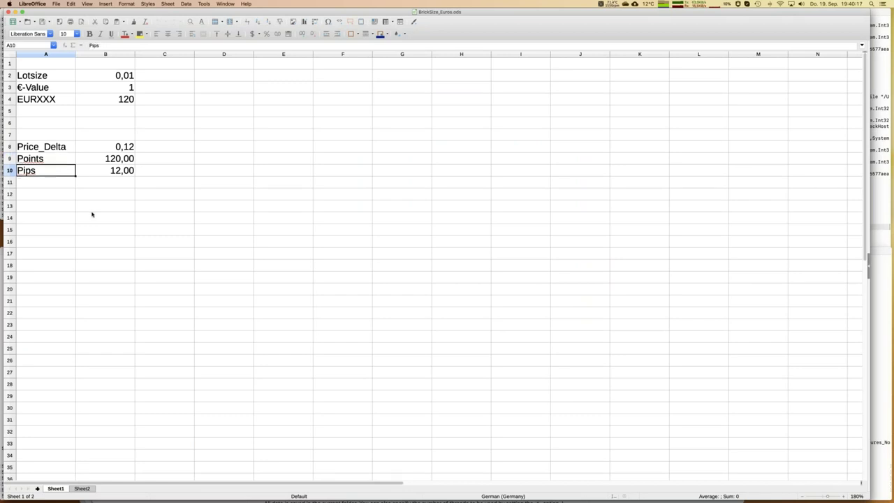
pyautogui.press('Up')
pyautogui.press('Up')
pyautogui.press('Up')
pyautogui.press('Up')
pyautogui.press('Up')
pyautogui.press('Up')
pyautogui.press('Up')
pyautogui.press('Down')
pyautogui.press('Right')
pyautogui.press('Down')
pyautogui.press('Down')
pyautogui.press('Up')
pyautogui.press('Up')
pyautogui.press('Up')
pyautogui.press('Up')
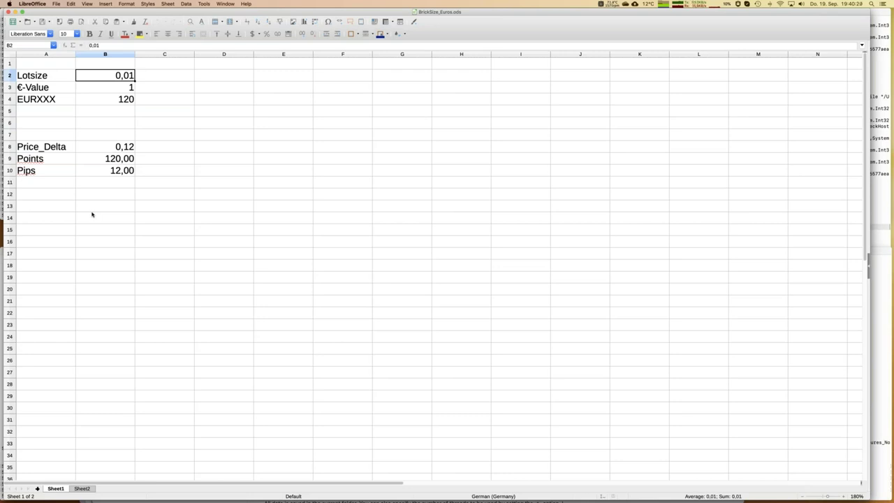
pyautogui.press('Down')
pyautogui.press('Down')
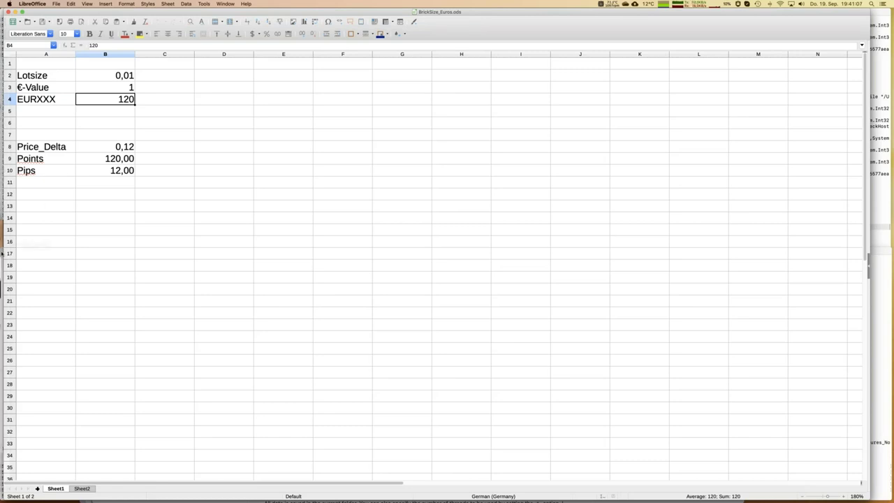
# Step: Return to the JFD_Brokers_RenkoCharts_EN_20190919.odp presentation window
pyautogui.moveTo(6, 244)
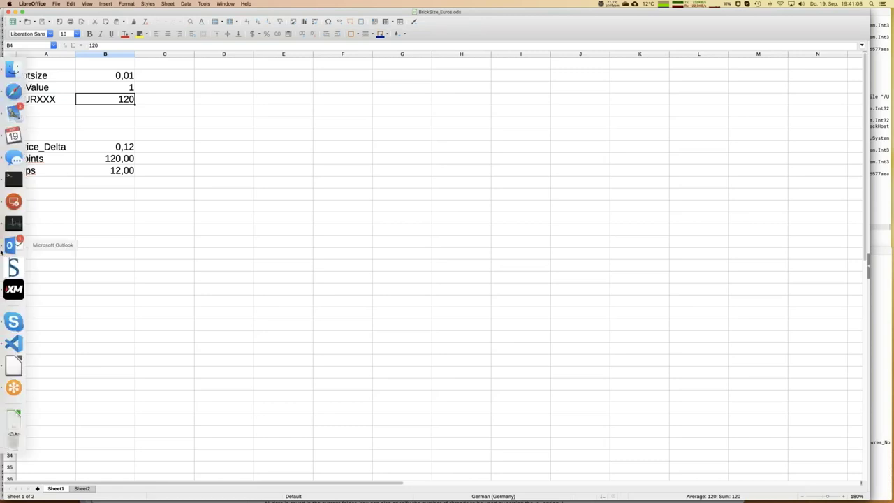
pyautogui.click(225, 3)
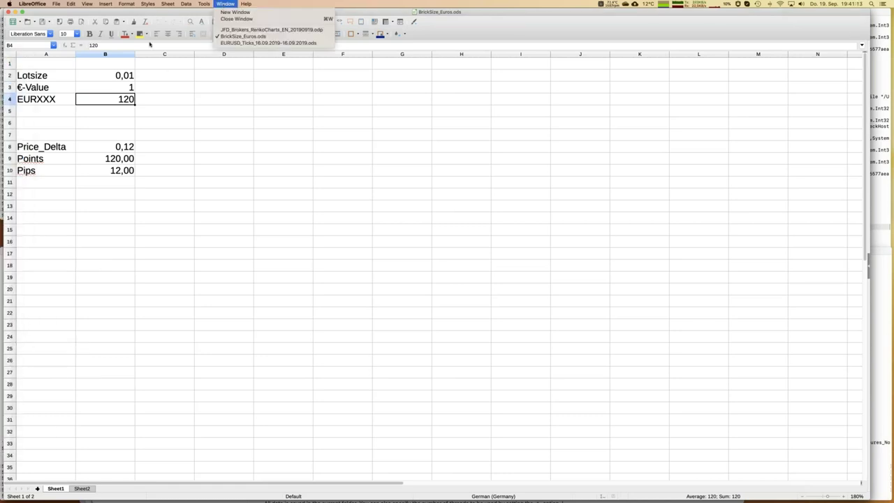
pyautogui.click(244, 31)
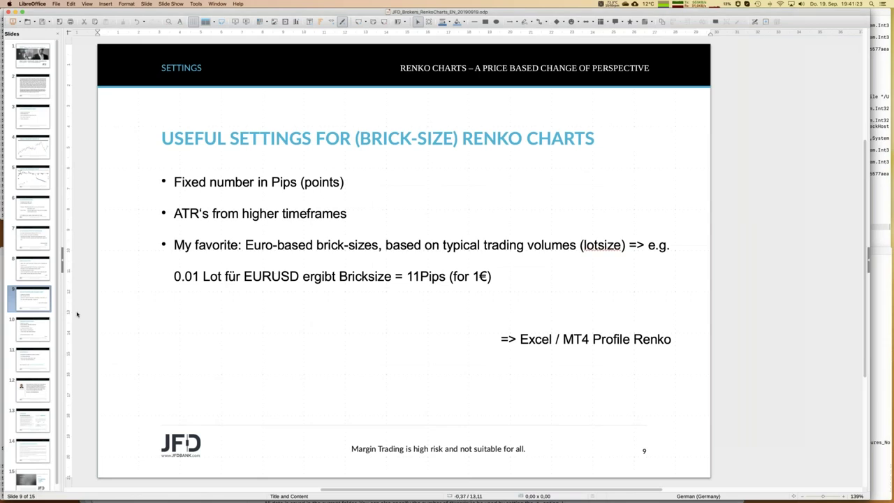
# Step: Switch to MetaTrader 4, close the EURNZD,M7 offline chart and hide the Navigator
pyautogui.moveTo(2, 301)
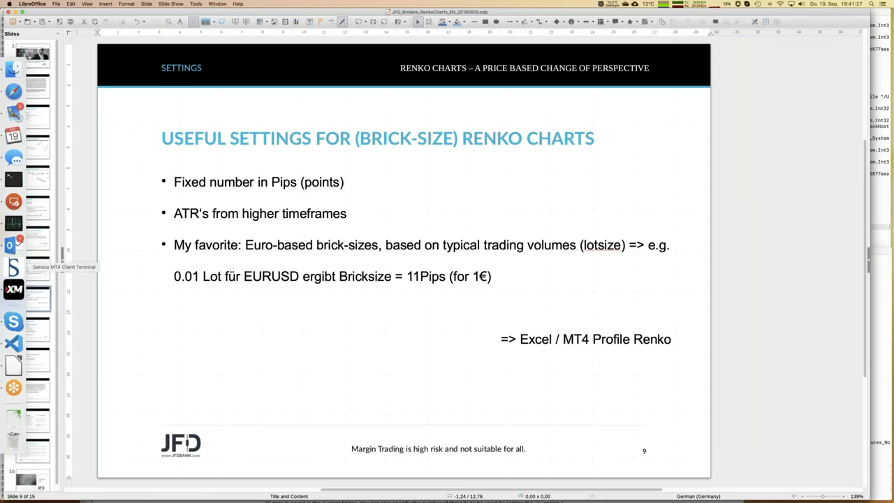
pyautogui.click(13, 289)
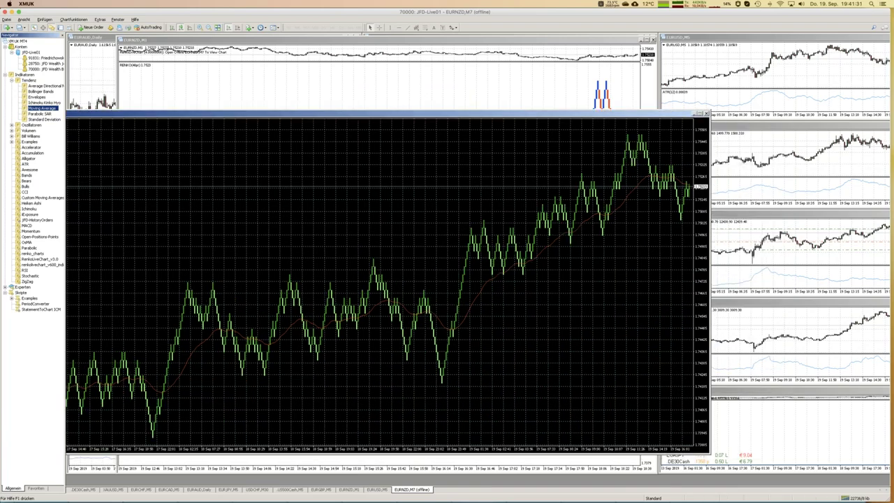
pyautogui.click(706, 113)
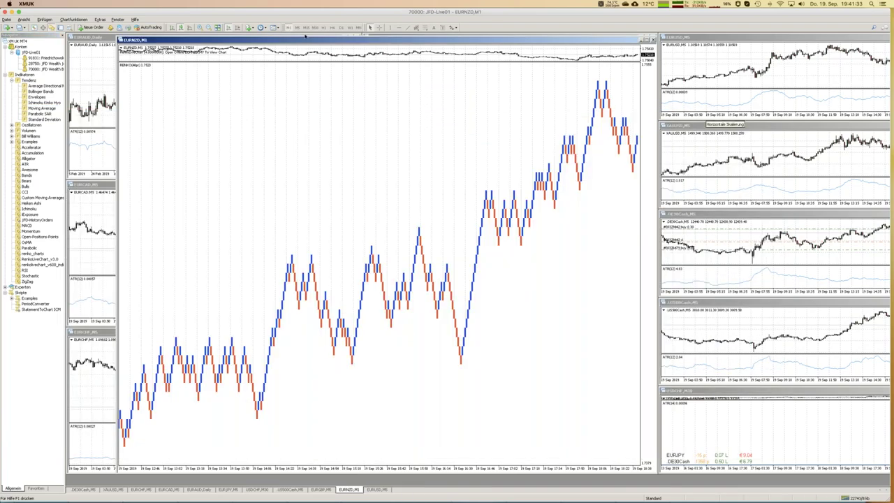
pyautogui.hotkey('ctrl', 'n')
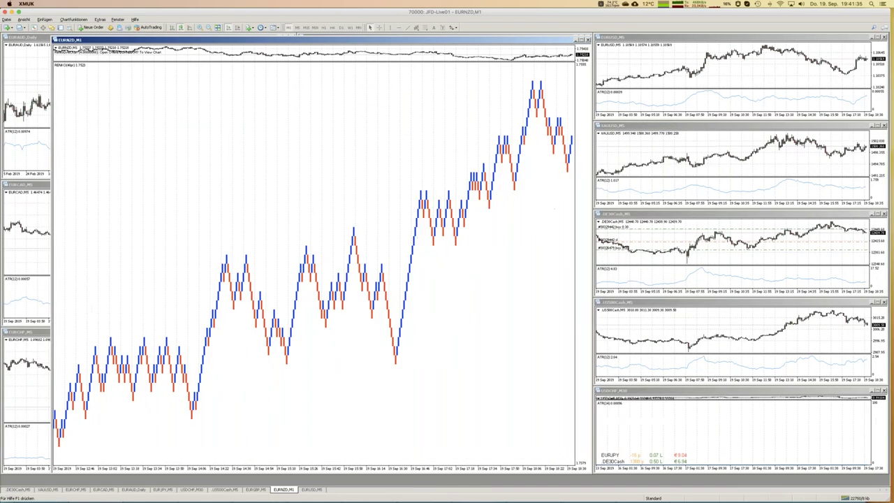
# Step: Load the saved Renko chart profile
pyautogui.click(6, 19)
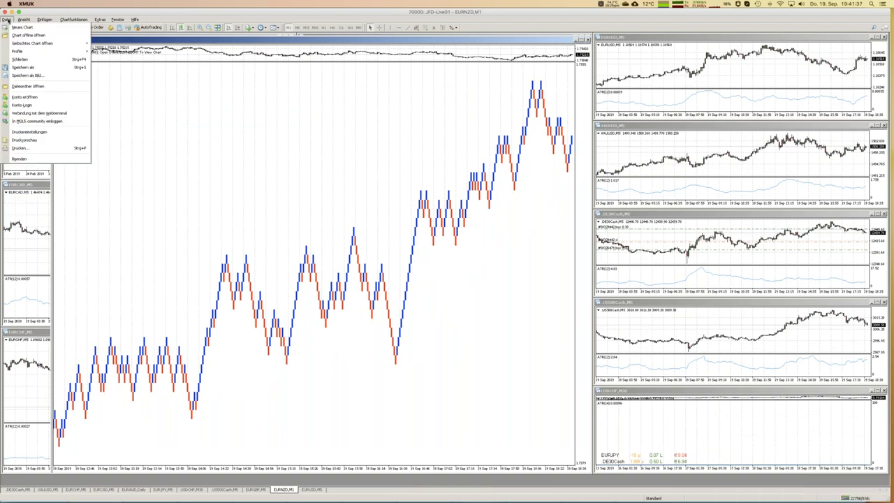
pyautogui.moveTo(15, 51)
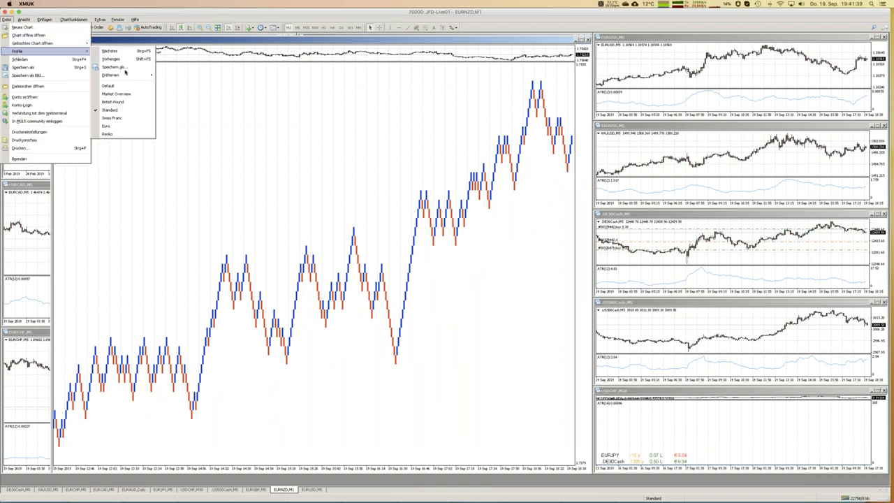
pyautogui.click(112, 134)
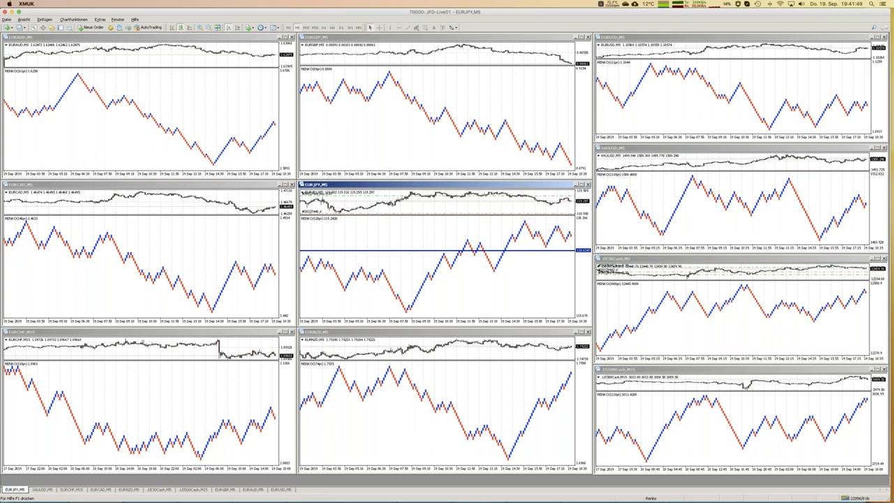
# Step: Shrink the price panes of the EURAUD, EURGBP, EURCAD, EURJPY, EURNZD and EURCHF charts to enlarge their Renko panes
pyautogui.click(152, 58)
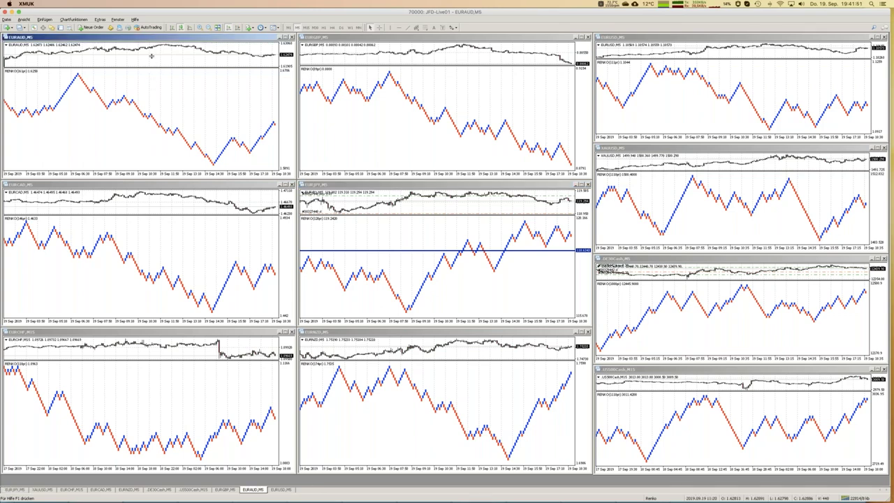
pyautogui.click(427, 44)
pyautogui.click(182, 203)
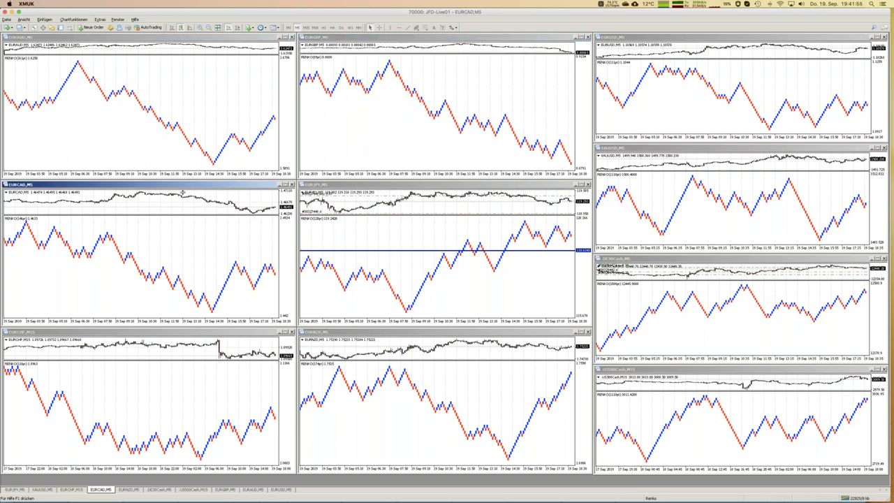
pyautogui.click(405, 204)
pyautogui.click(438, 369)
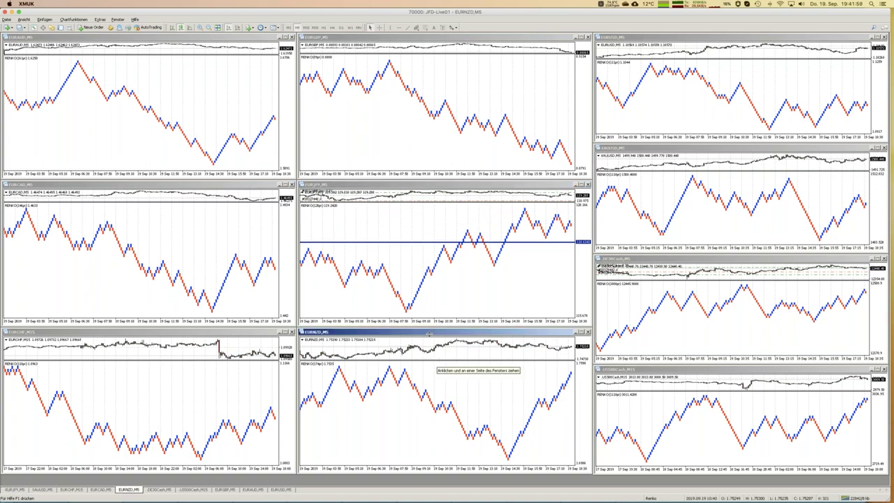
pyautogui.click(205, 334)
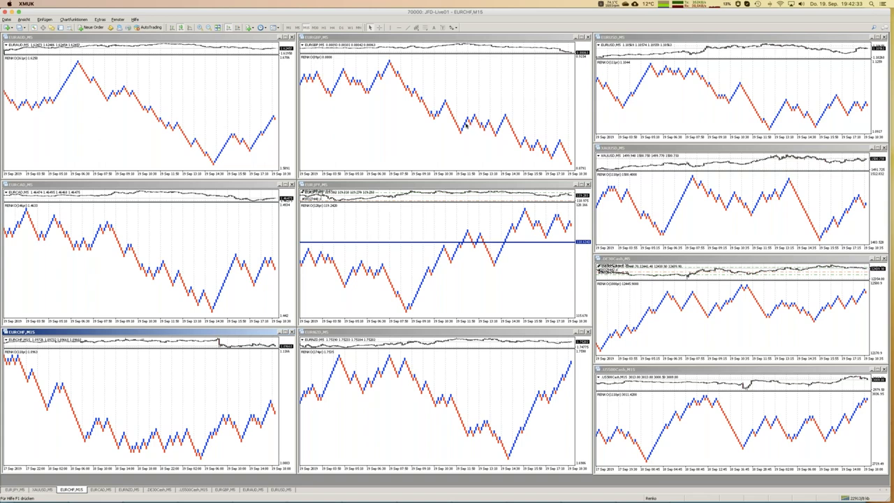
# Step: Move the EURJPY Renko pane's horizontal line up to the highest peak and add a second one just below the recent lows
pyautogui.click(545, 235)
pyautogui.moveTo(546, 231); pyautogui.dragTo(556, 209)
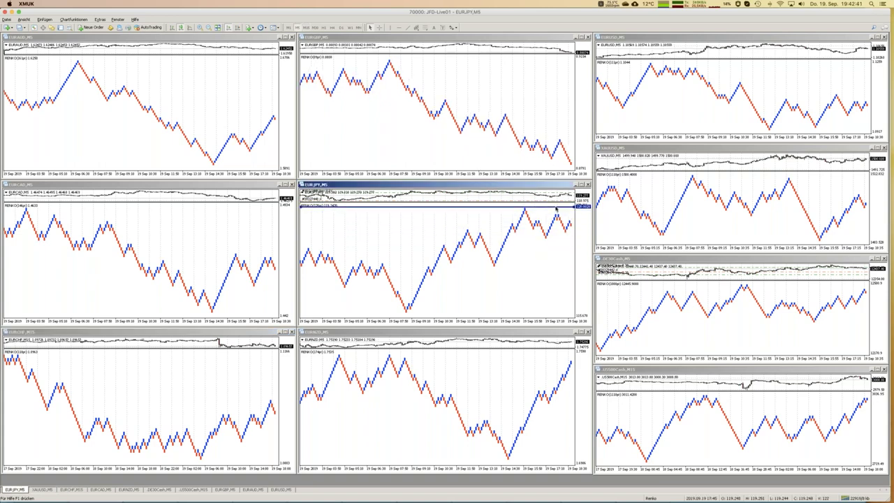
pyautogui.click(398, 28)
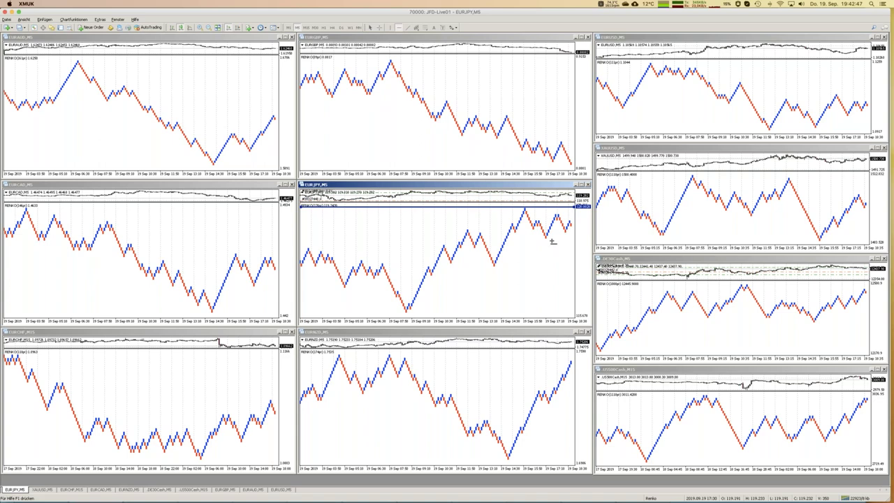
pyautogui.click(552, 241)
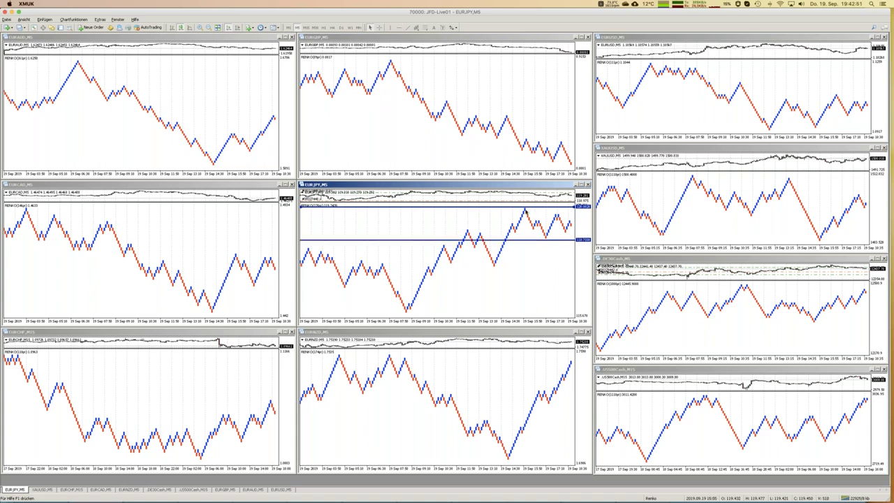
pyautogui.moveTo(526, 213)
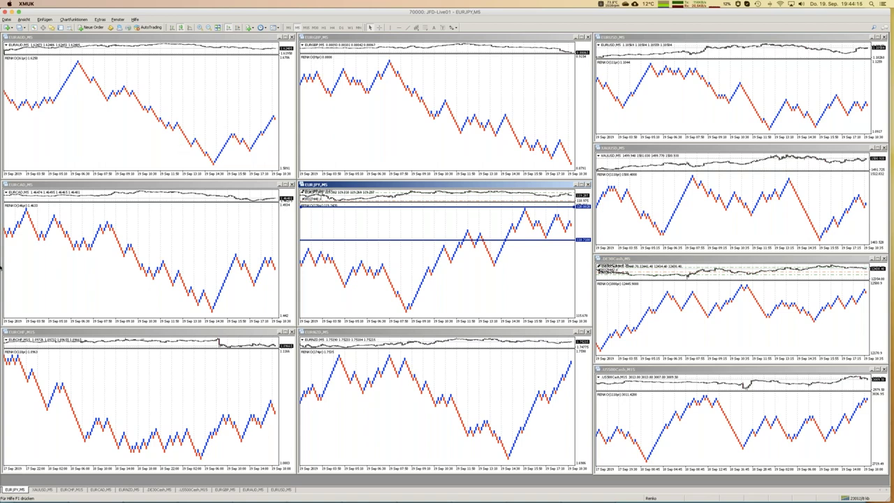
# Step: Switch to the LibreOffice presentation and show slide 10 on trading with Renko charts
pyautogui.moveTo(1, 267)
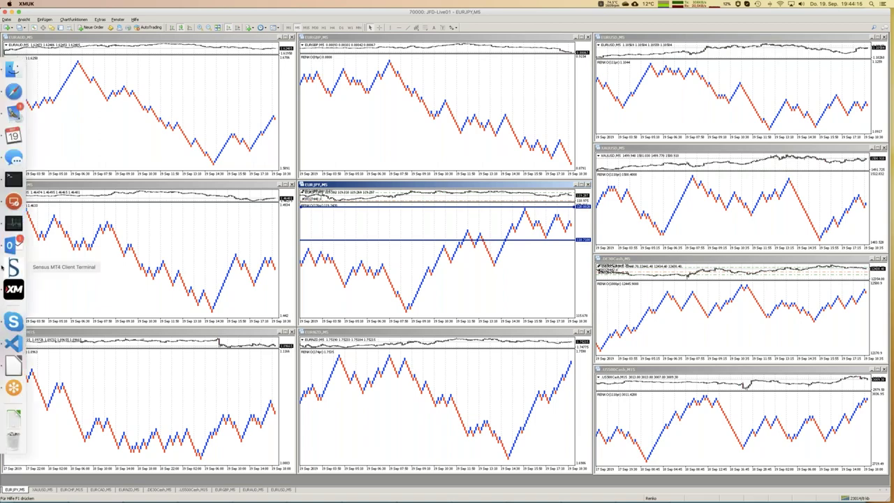
pyautogui.click(11, 366)
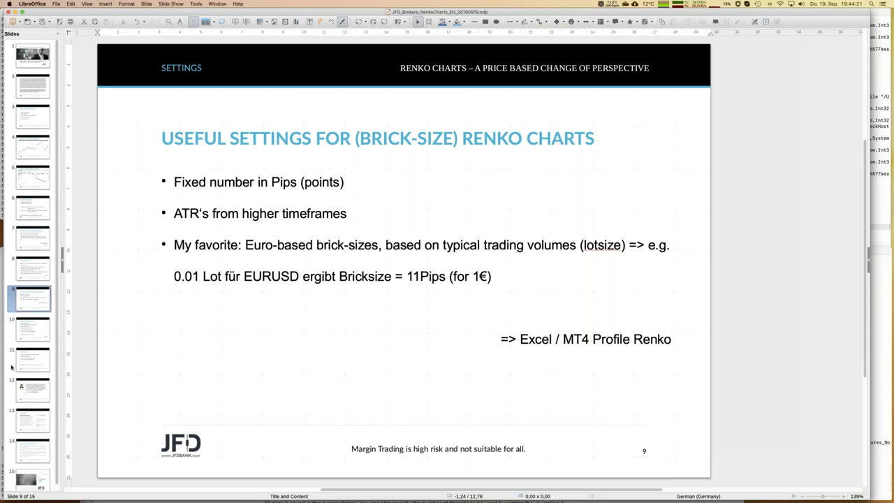
pyautogui.click(27, 332)
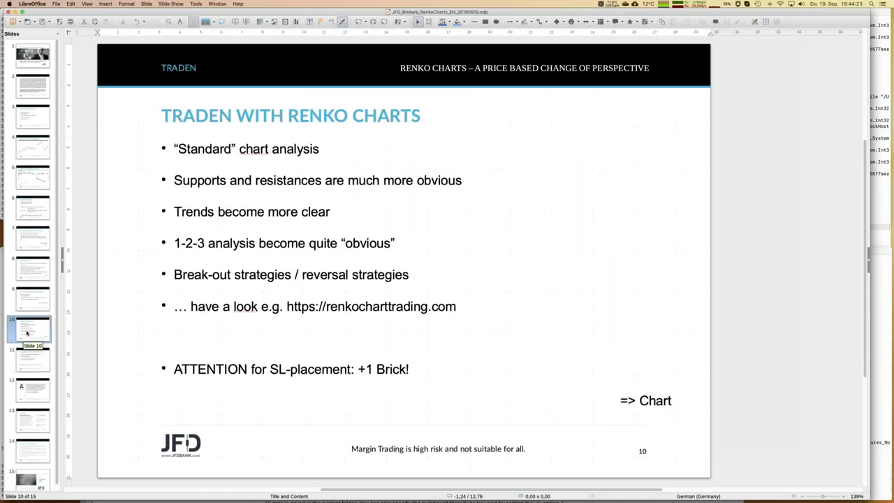